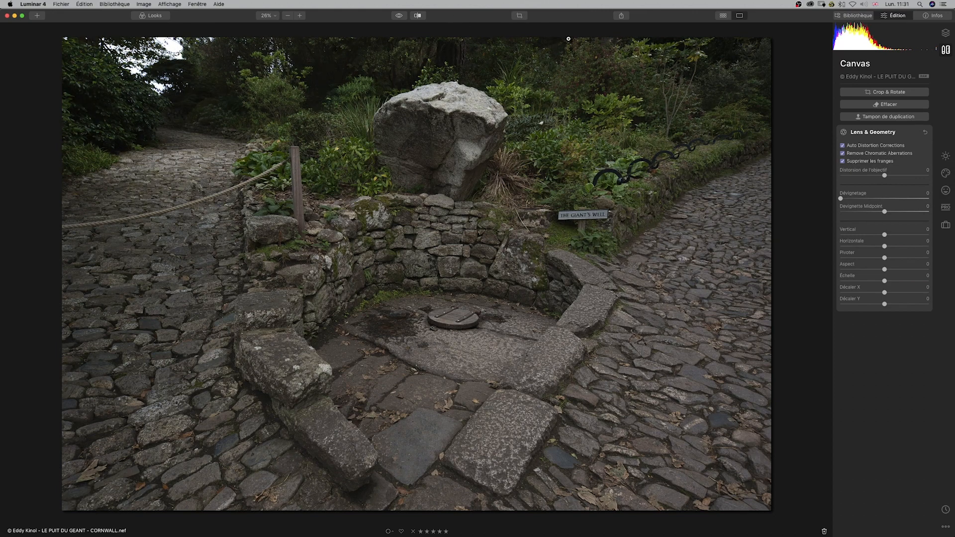
Step: Crop the photo to a 5:4 aspect ratio
{"action": "left_click", "coordinate": [519, 16]}
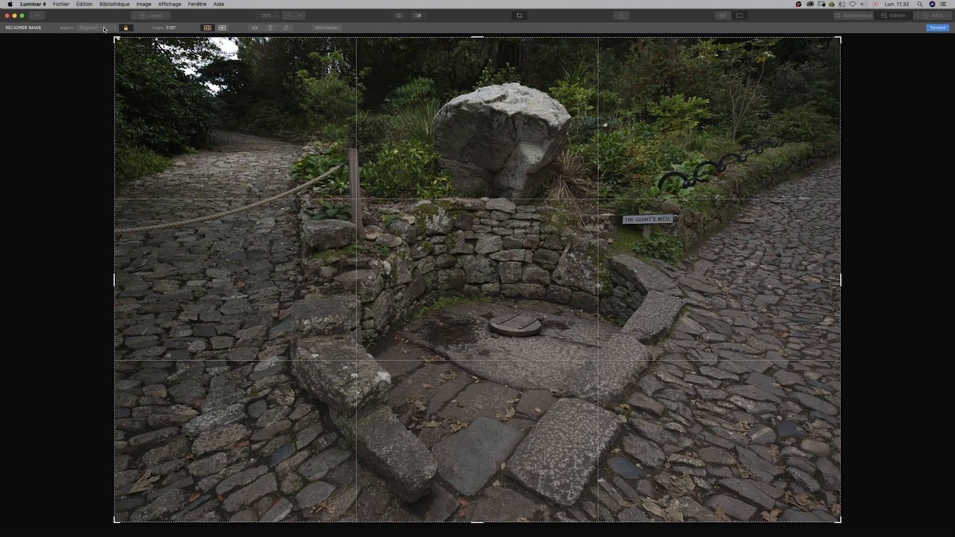
{"action": "left_click", "coordinate": [106, 28]}
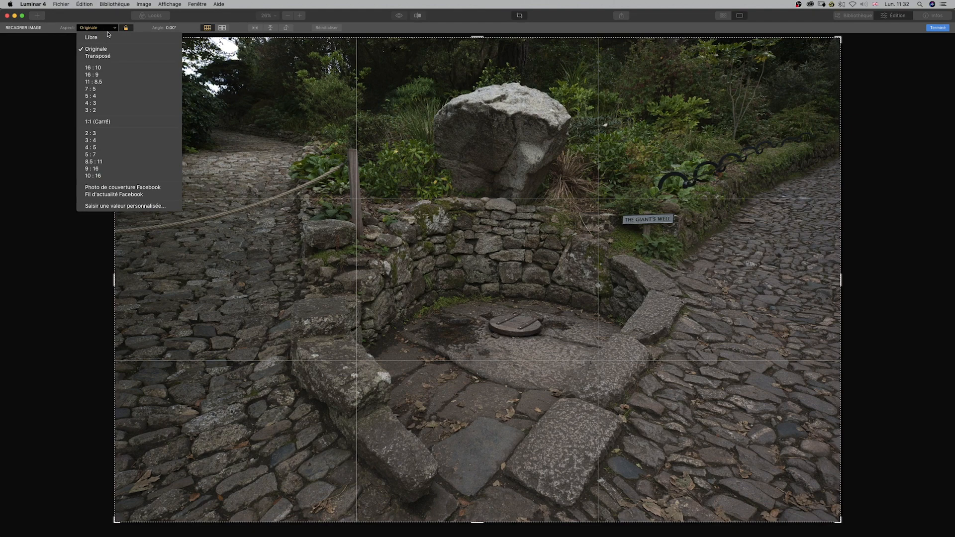
{"action": "left_click", "coordinate": [90, 96]}
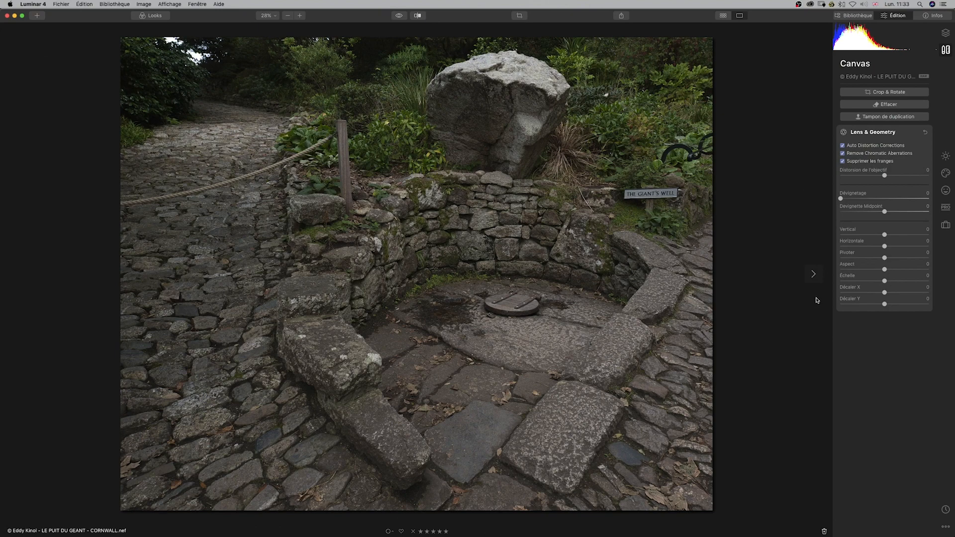
Step: Try AI Enhance with AI Accent raised to 72, and reset the slider to its default
{"action": "left_click", "coordinate": [945, 156]}
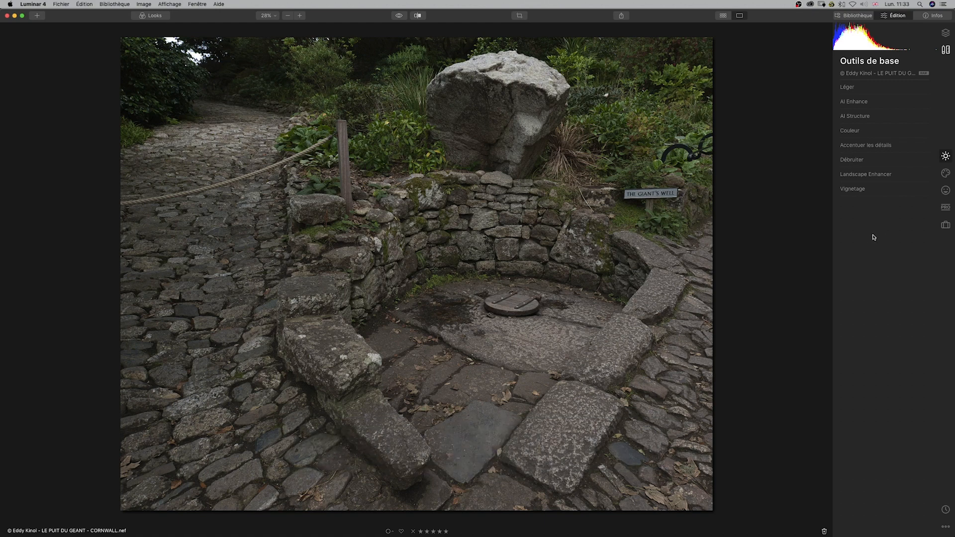
{"action": "left_click", "coordinate": [865, 102]}
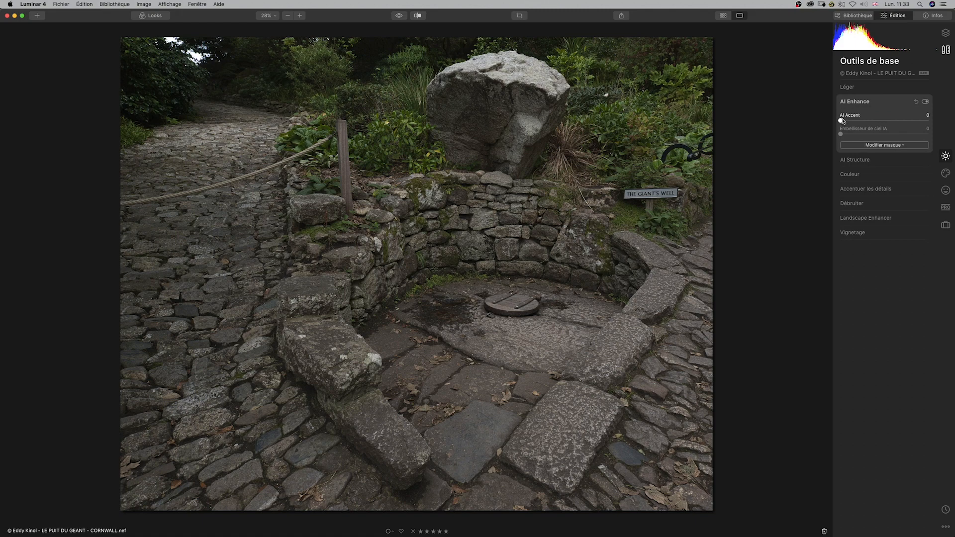
{"action": "left_click_drag", "start_coordinate": [842, 120], "coordinate": [895, 121]}
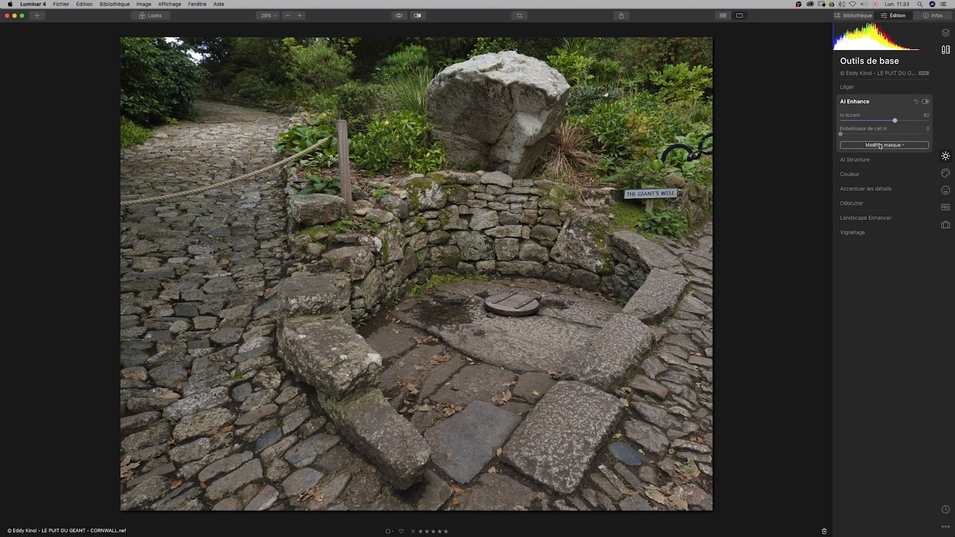
{"action": "left_click_drag", "start_coordinate": [896, 122], "coordinate": [904, 121]}
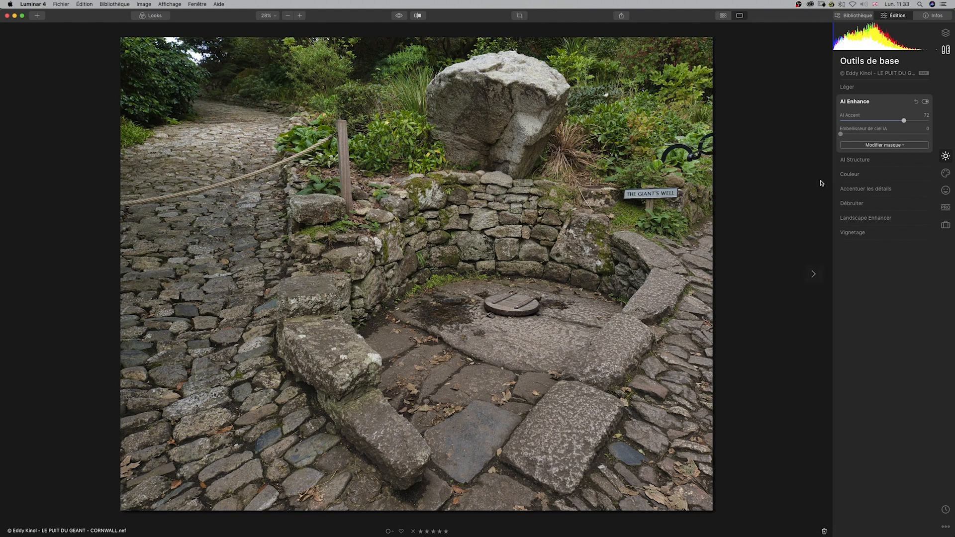
{"action": "double_click", "coordinate": [903, 121]}
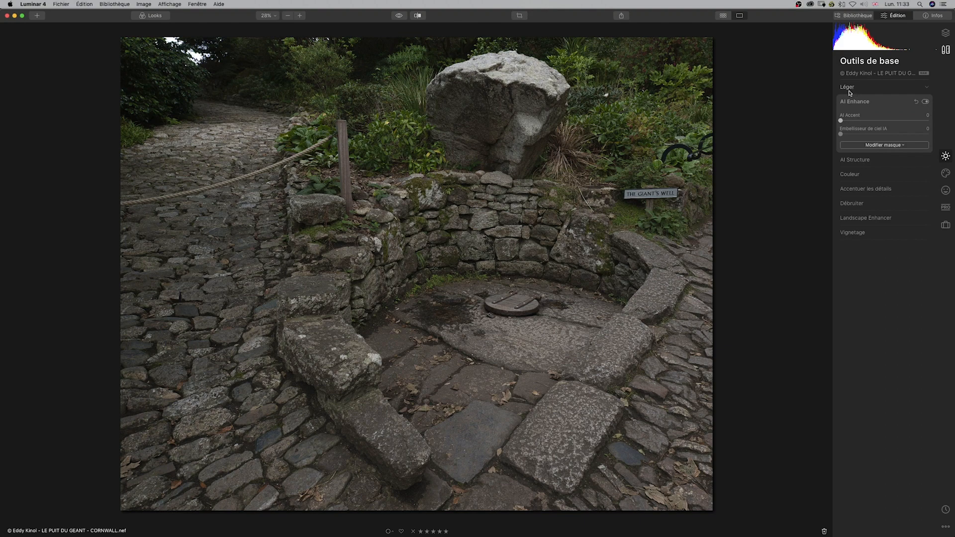
Step: In the Léger settings, set highlights to -54, shadows to 39, whites to 24, blacks to 15 and Smart Contrast to 34
{"action": "left_click", "coordinate": [850, 88]}
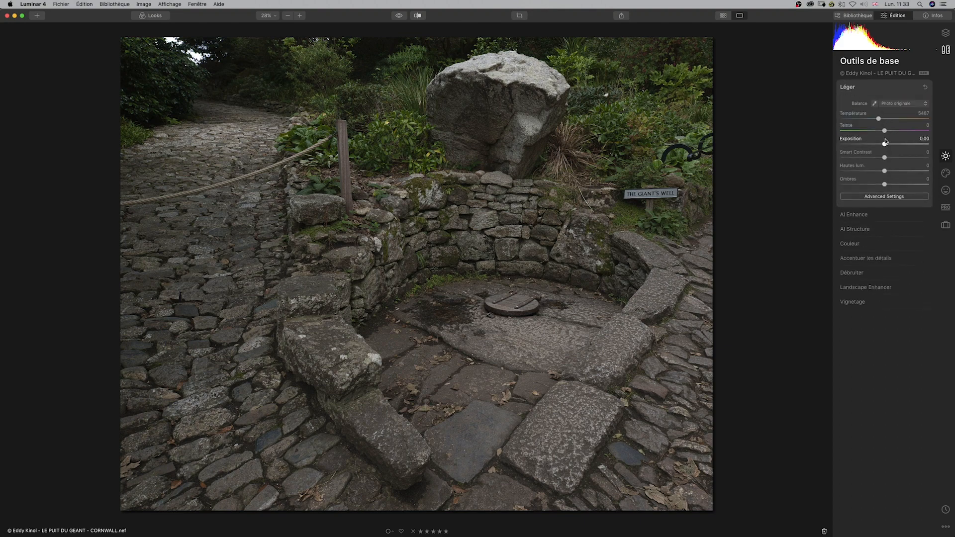
{"action": "left_click_drag", "start_coordinate": [884, 171], "coordinate": [902, 184]}
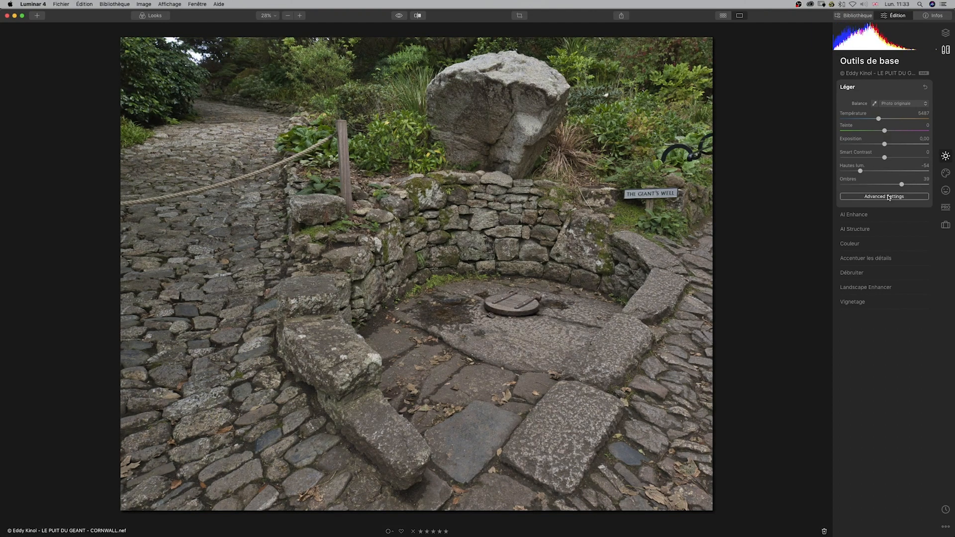
{"action": "left_click", "coordinate": [889, 197]}
{"action": "left_click_drag", "start_coordinate": [885, 213], "coordinate": [896, 212]}
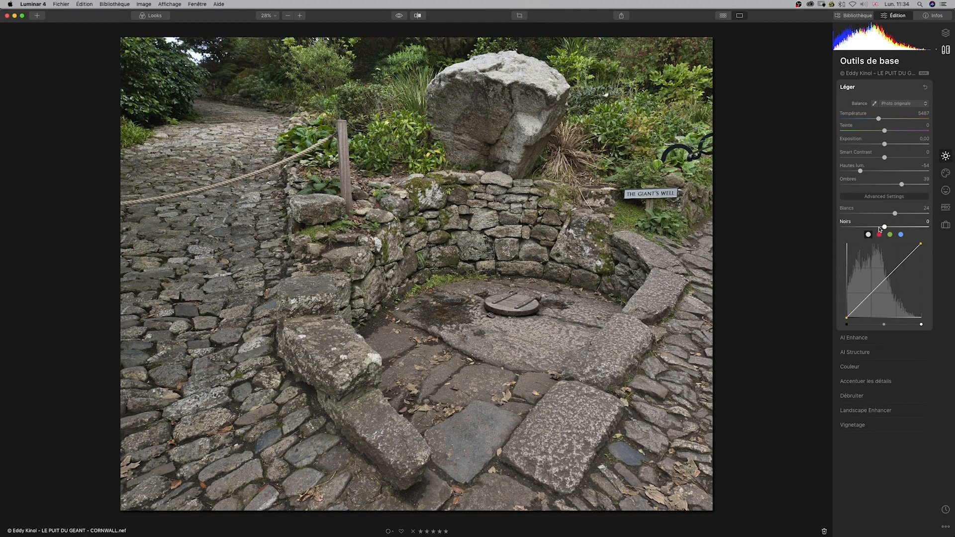
{"action": "left_click_drag", "start_coordinate": [885, 227], "coordinate": [891, 227]}
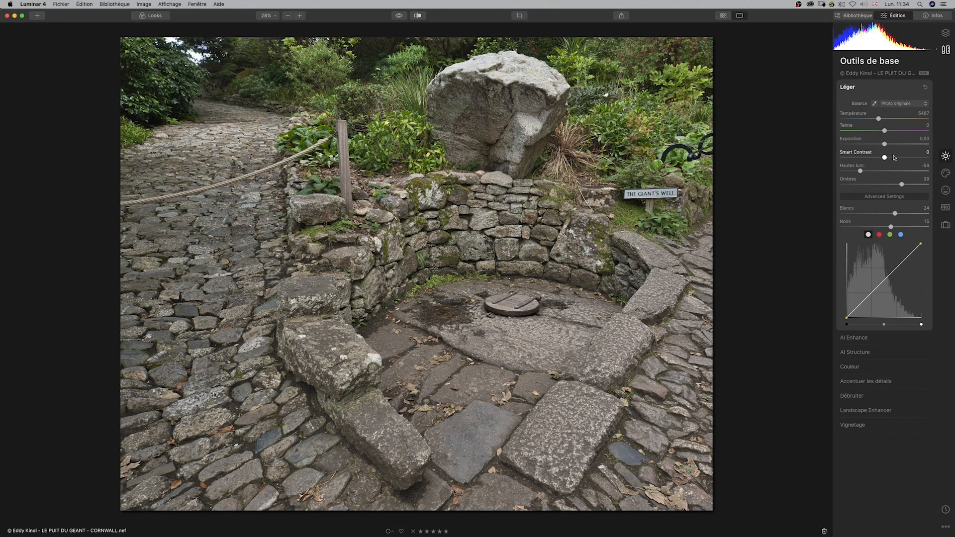
{"action": "left_click_drag", "start_coordinate": [889, 157], "coordinate": [900, 157]}
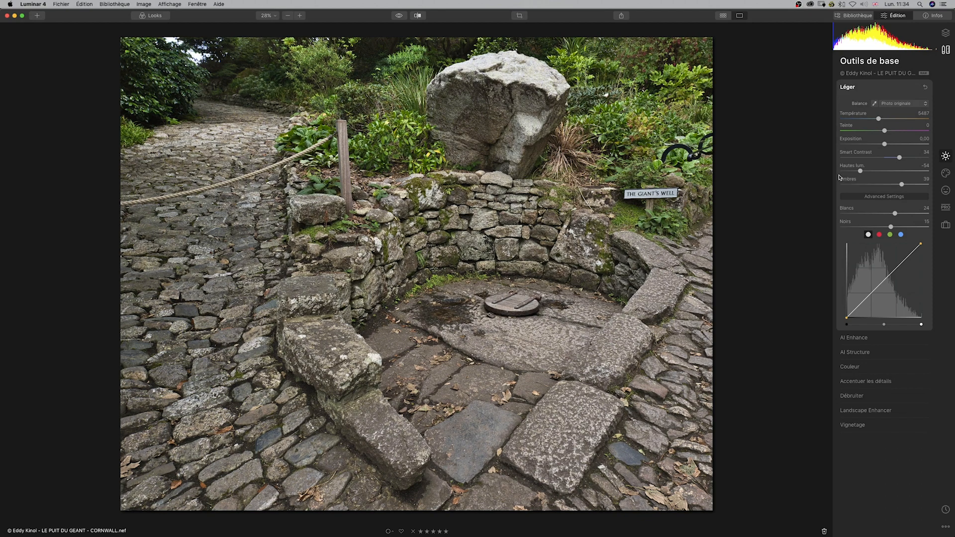
Step: Sample the white balance from the large boulder and try the presets, including Nuageux, ending on Lumière du jour
{"action": "left_click", "coordinate": [875, 104]}
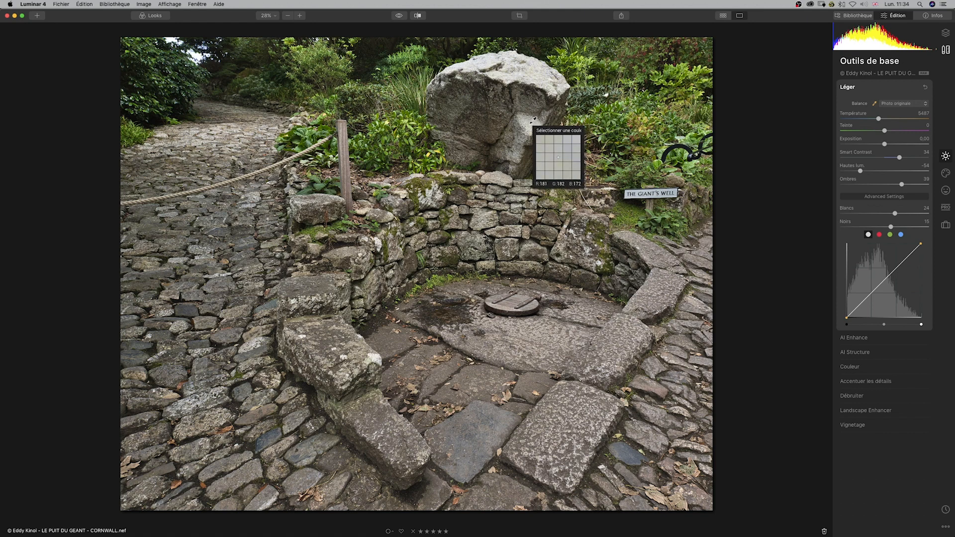
{"action": "left_click", "coordinate": [531, 124]}
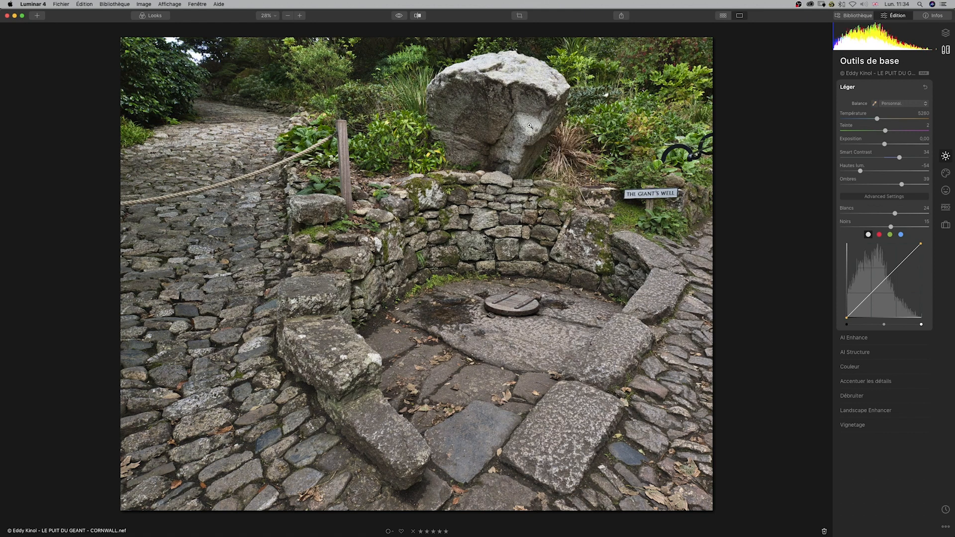
{"action": "left_click", "coordinate": [920, 105]}
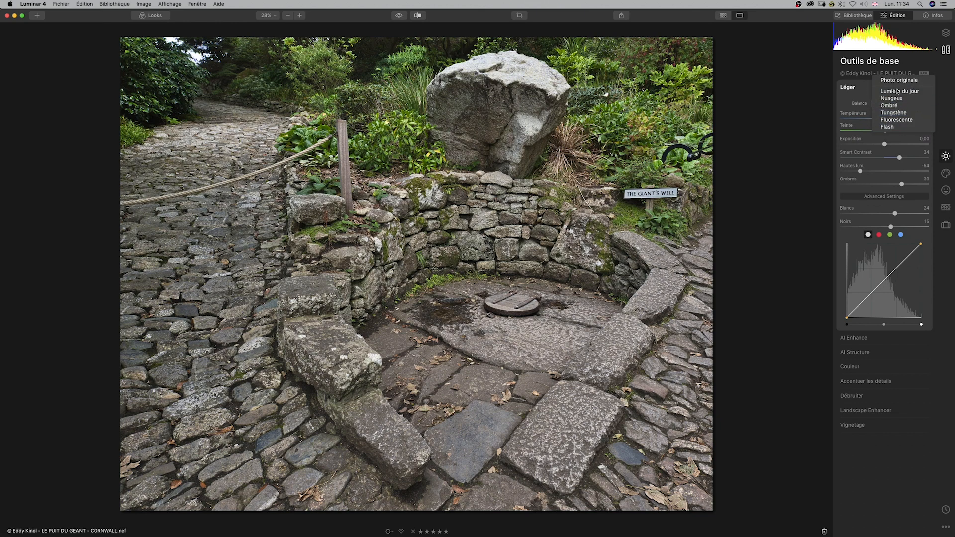
{"action": "left_click", "coordinate": [903, 99]}
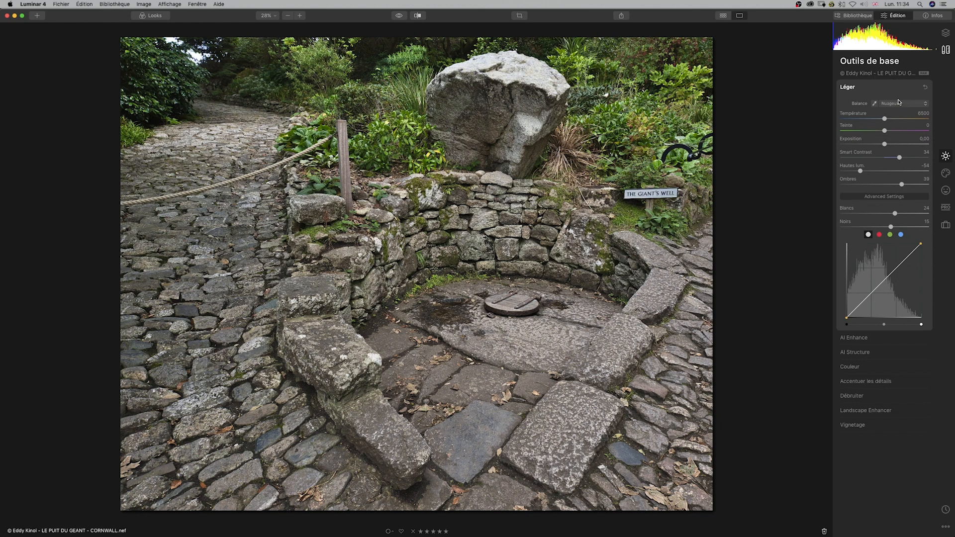
{"action": "left_click", "coordinate": [903, 105]}
{"action": "left_click", "coordinate": [895, 109]}
{"action": "left_click", "coordinate": [900, 105]}
{"action": "left_click", "coordinate": [901, 92]}
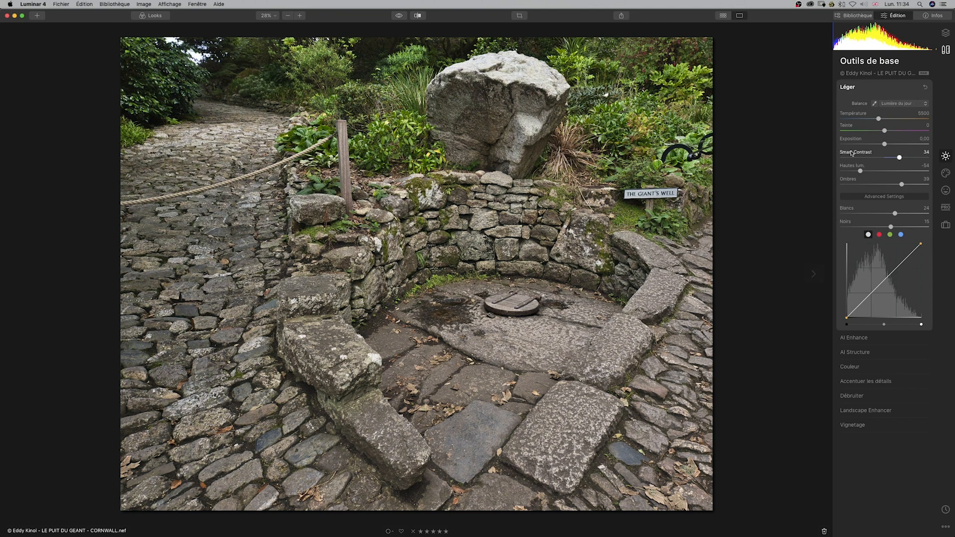
Step: Reset all the Léger adjustments to their defaults and collapse the section
{"action": "left_click", "coordinate": [926, 88]}
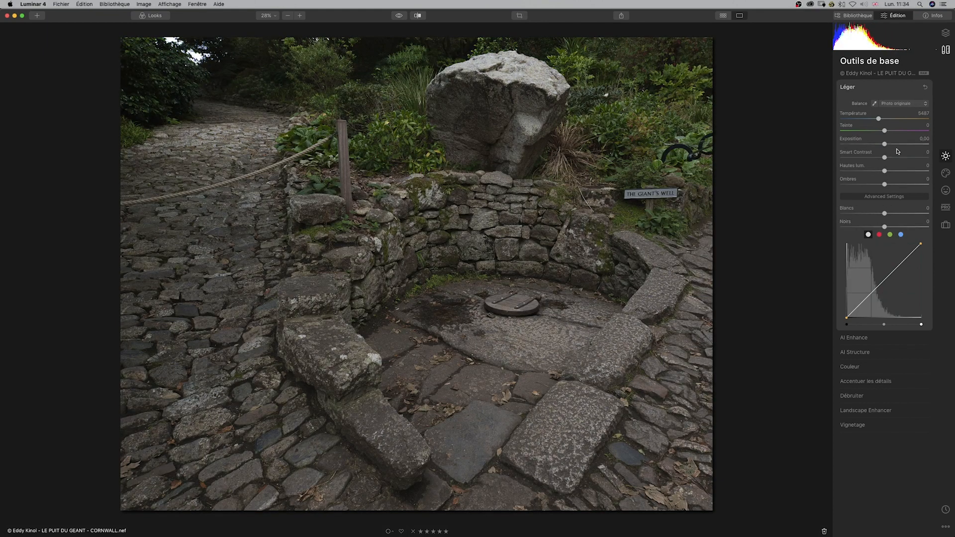
{"action": "left_click", "coordinate": [846, 88]}
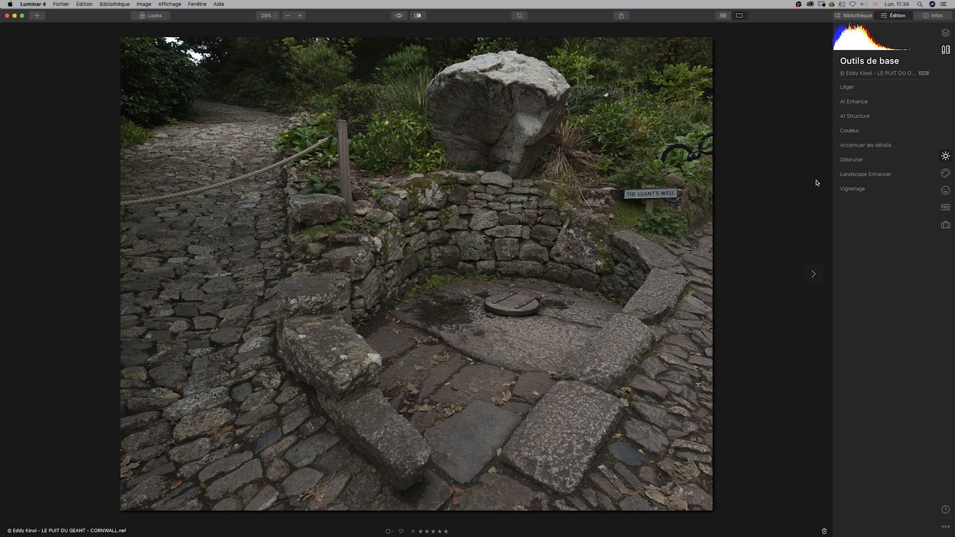
Step: In Couleur, set green to saturation 25 and luminance 31, set red saturation to 25 and raise red luminance
{"action": "left_click", "coordinate": [858, 131]}
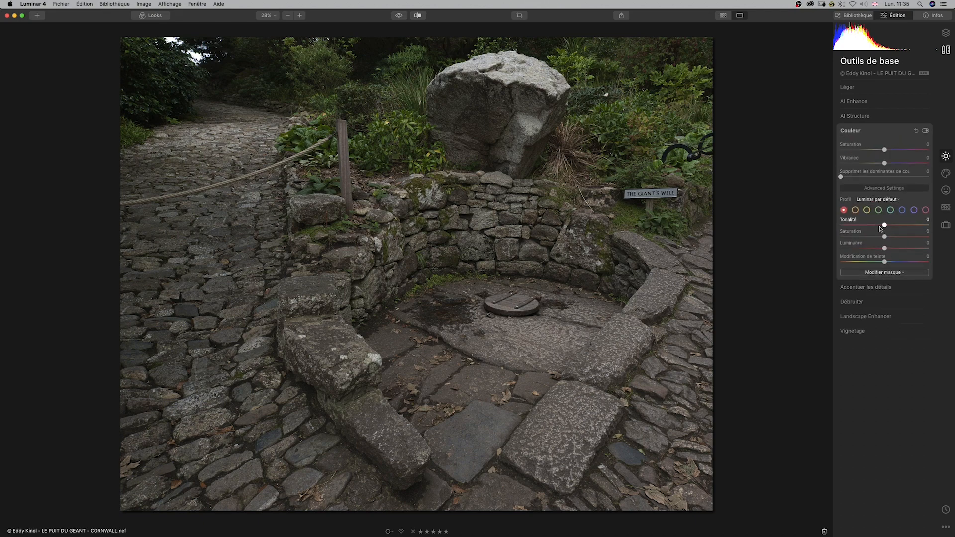
{"action": "left_click", "coordinate": [879, 211]}
{"action": "mouse_move", "coordinate": [886, 248]}
{"action": "left_mouse_down"}
{"action": "mouse_move", "coordinate": [900, 248]}
{"action": "mouse_move", "coordinate": [896, 237]}
{"action": "left_mouse_up"}
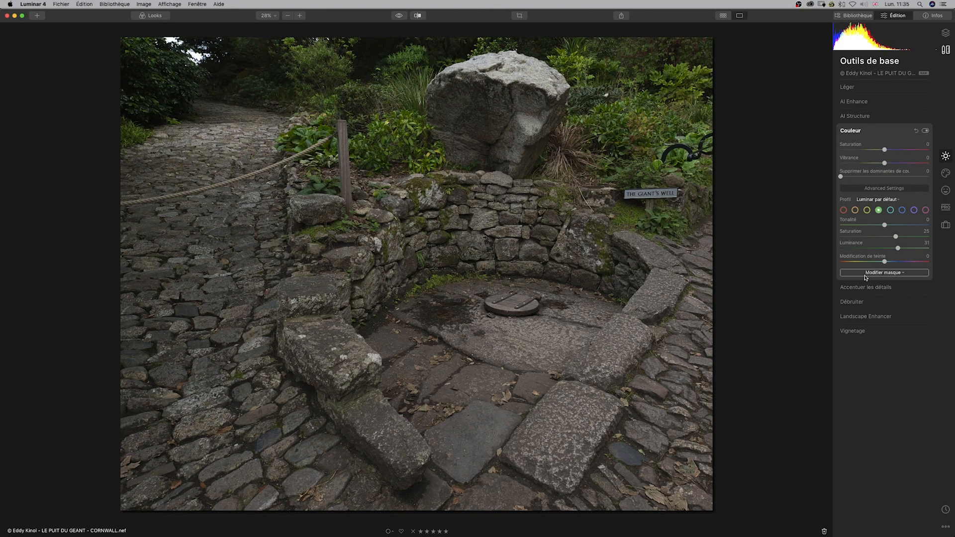
{"action": "left_click", "coordinate": [844, 210]}
{"action": "left_click_drag", "start_coordinate": [884, 237], "coordinate": [896, 237]}
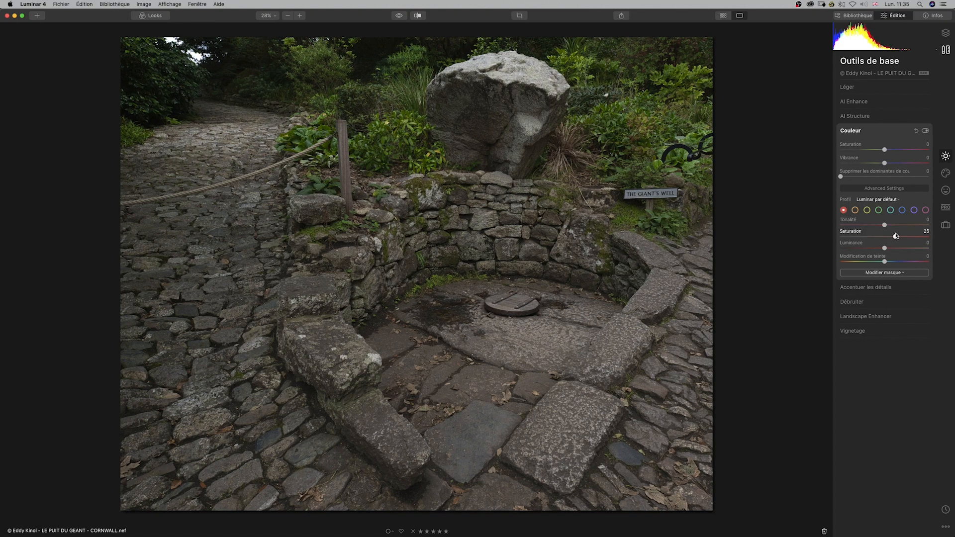
{"action": "mouse_move", "coordinate": [884, 248]}
{"action": "left_mouse_down"}
{"action": "mouse_move", "coordinate": [903, 236]}
{"action": "mouse_move", "coordinate": [899, 249]}
{"action": "left_mouse_up"}
Step: Set orange to saturation 42 and luminance 31, boost yellow saturation and luminance, and set cyan saturation to 29
{"action": "left_click", "coordinate": [855, 210]}
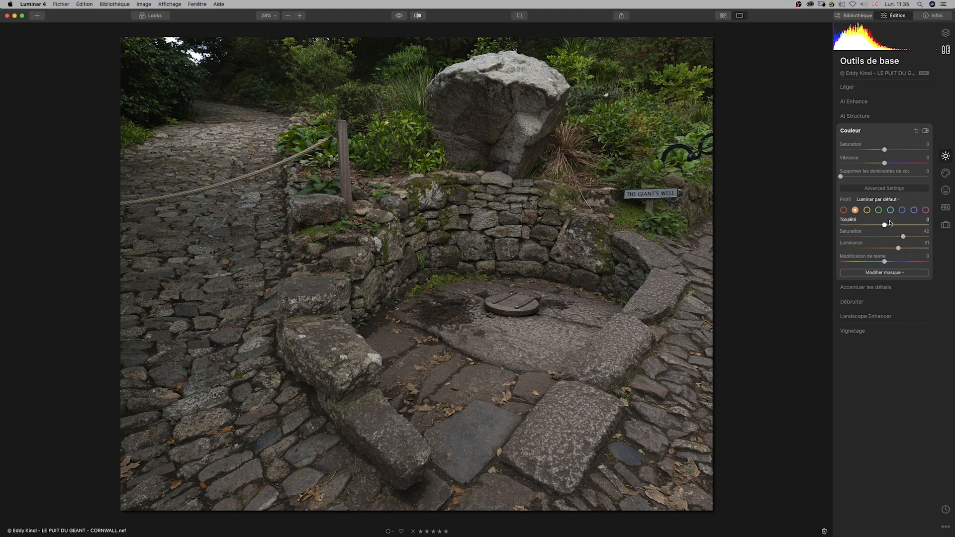
{"action": "left_click", "coordinate": [867, 210]}
{"action": "left_click_drag", "start_coordinate": [884, 237], "coordinate": [899, 249]}
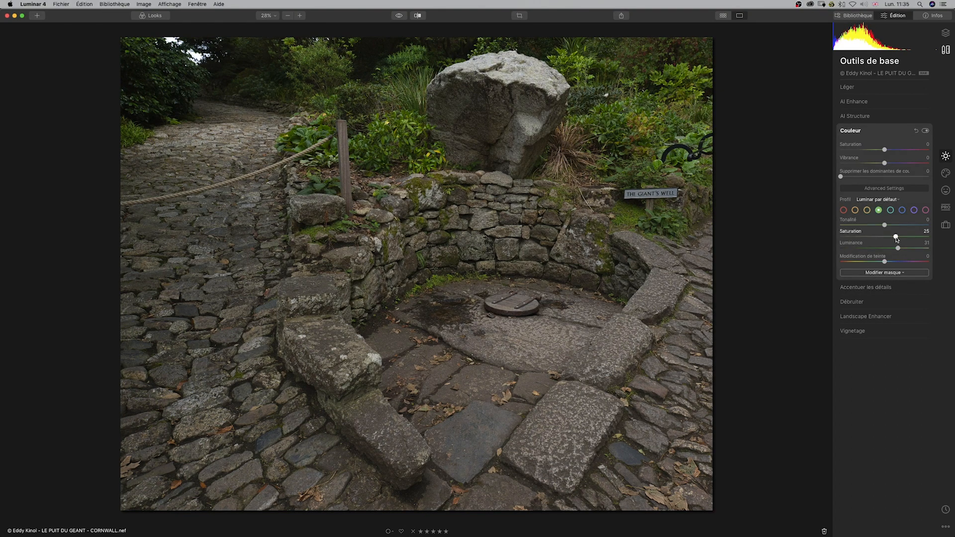
{"action": "left_click", "coordinate": [891, 210]}
{"action": "mouse_move", "coordinate": [892, 237]}
{"action": "left_mouse_down"}
{"action": "mouse_move", "coordinate": [902, 249]}
{"action": "mouse_move", "coordinate": [899, 239]}
{"action": "left_mouse_up"}
{"action": "double_click", "coordinate": [901, 248]}
Step: Try an exposure of 0,60, compare the photo with its original version and reset the exposure
{"action": "left_click", "coordinate": [848, 88]}
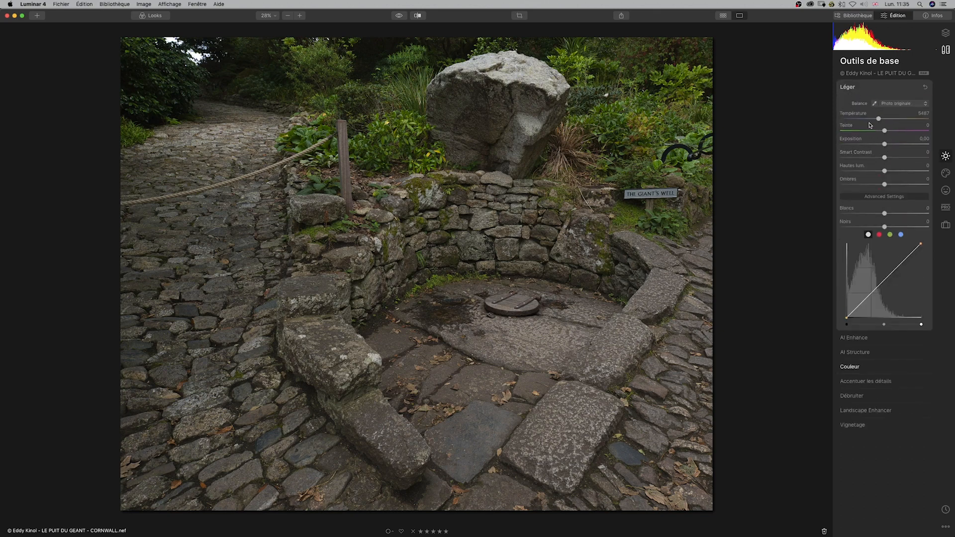
{"action": "left_click_drag", "start_coordinate": [884, 145], "coordinate": [890, 144]}
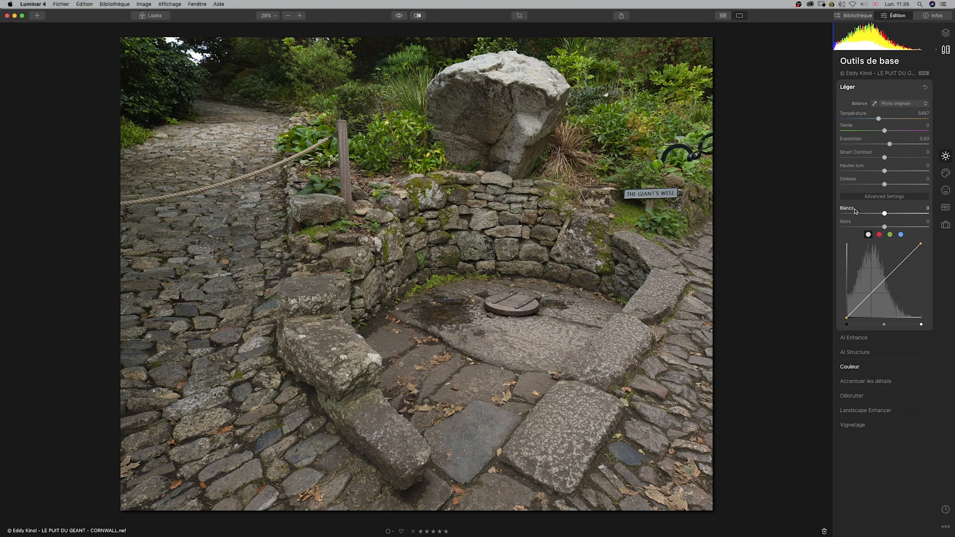
{"action": "left_click", "coordinate": [399, 16]}
{"action": "double_click", "coordinate": [889, 144]}
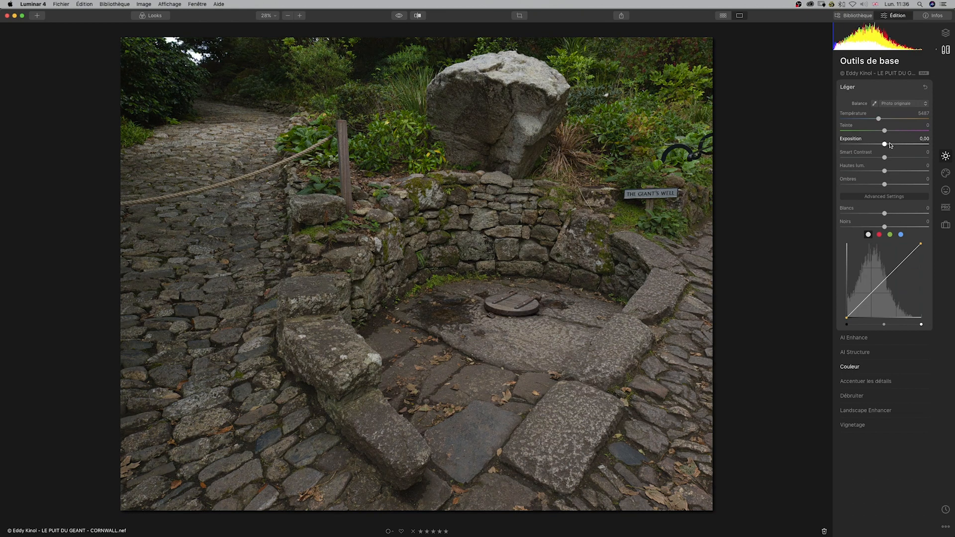
Step: Reset all the Couleur adjustments to their defaults
{"action": "left_click", "coordinate": [856, 367]}
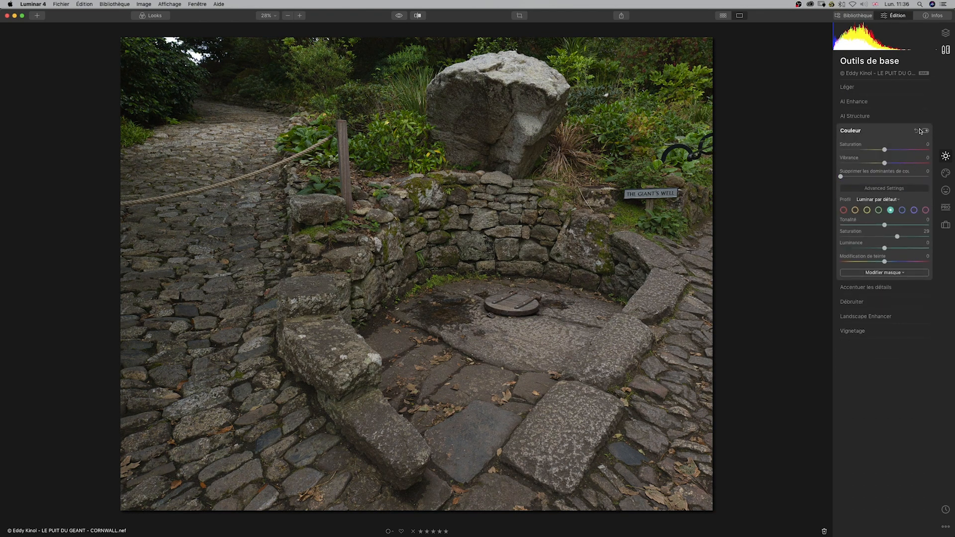
{"action": "left_click", "coordinate": [916, 132]}
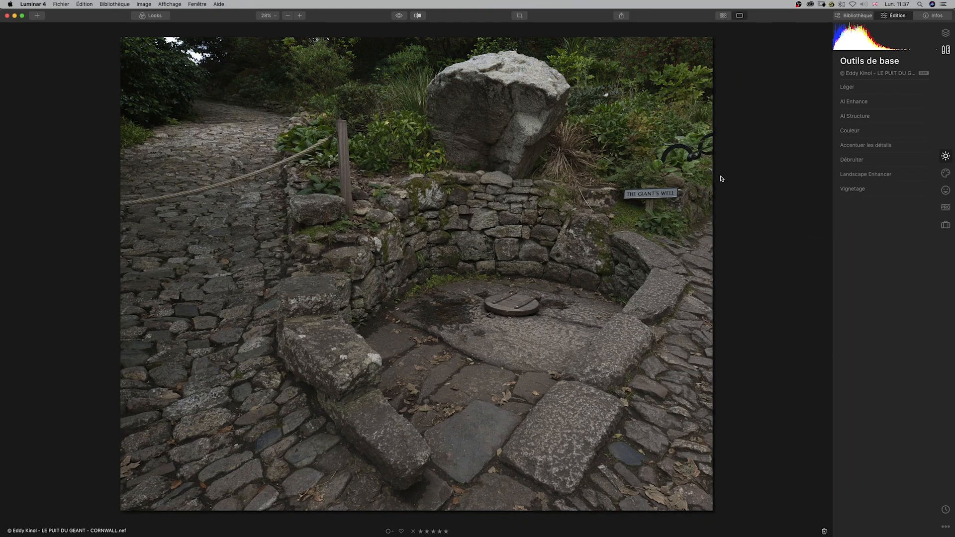
Step: Try the Camera Flat colour profile on the photo and restore the Luminar par défaut profile
{"action": "left_click", "coordinate": [861, 131]}
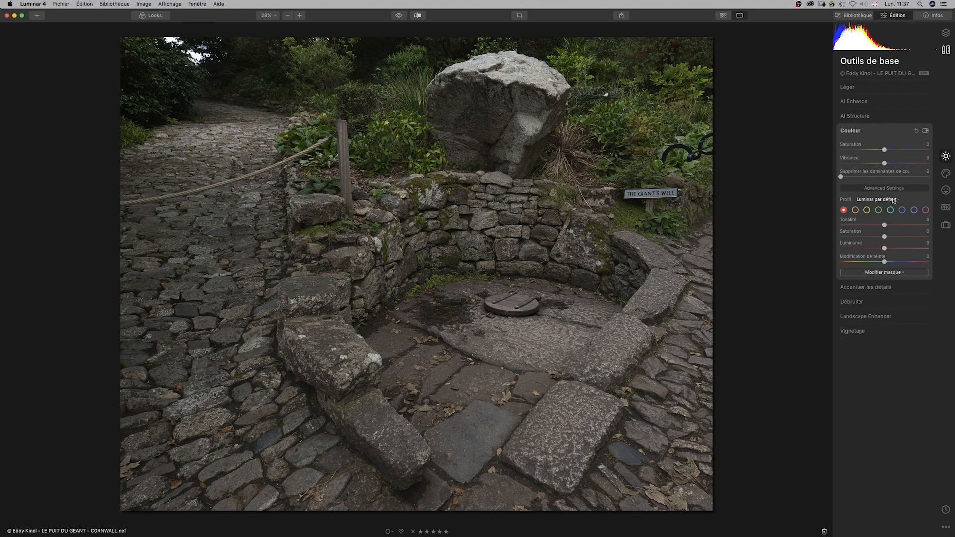
{"action": "left_click", "coordinate": [893, 201]}
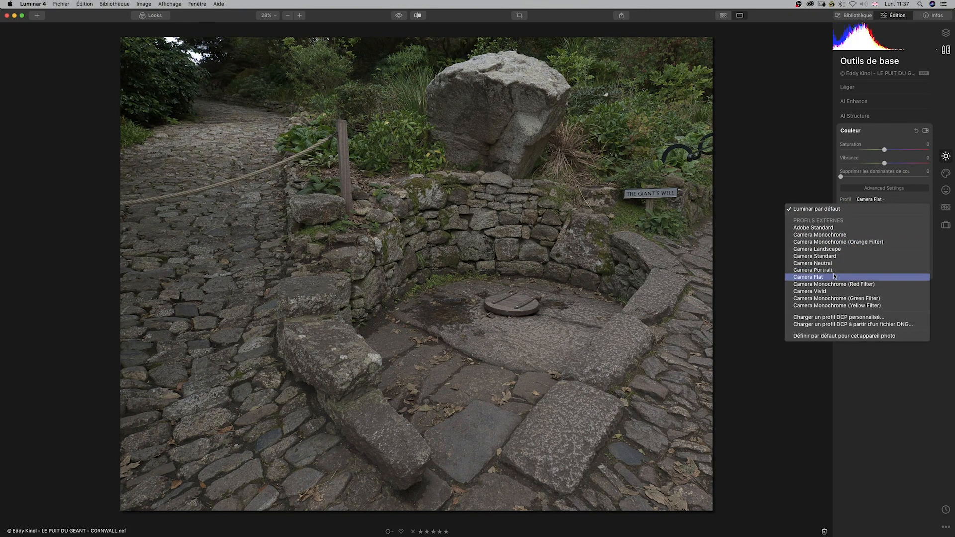
{"action": "left_click", "coordinate": [835, 277]}
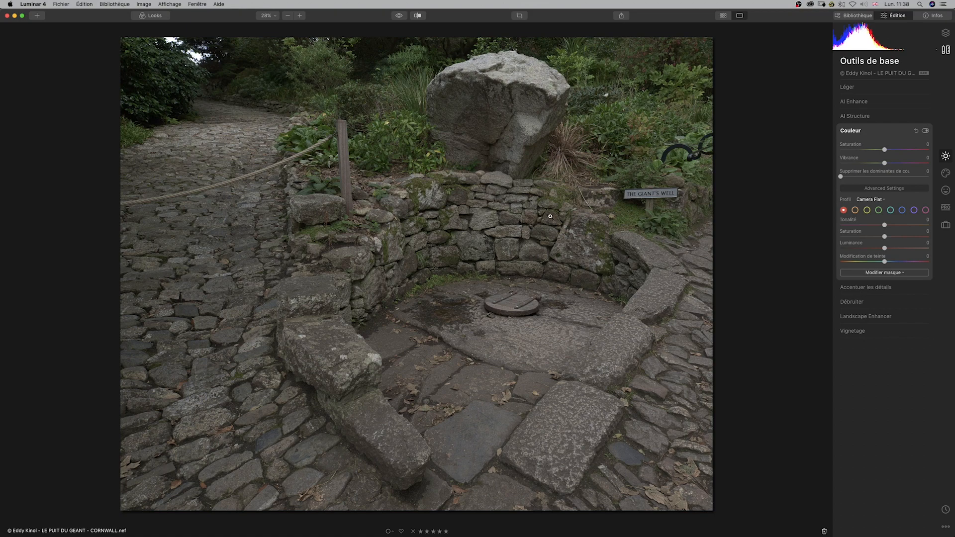
{"action": "left_click", "coordinate": [880, 201]}
{"action": "left_click", "coordinate": [877, 209]}
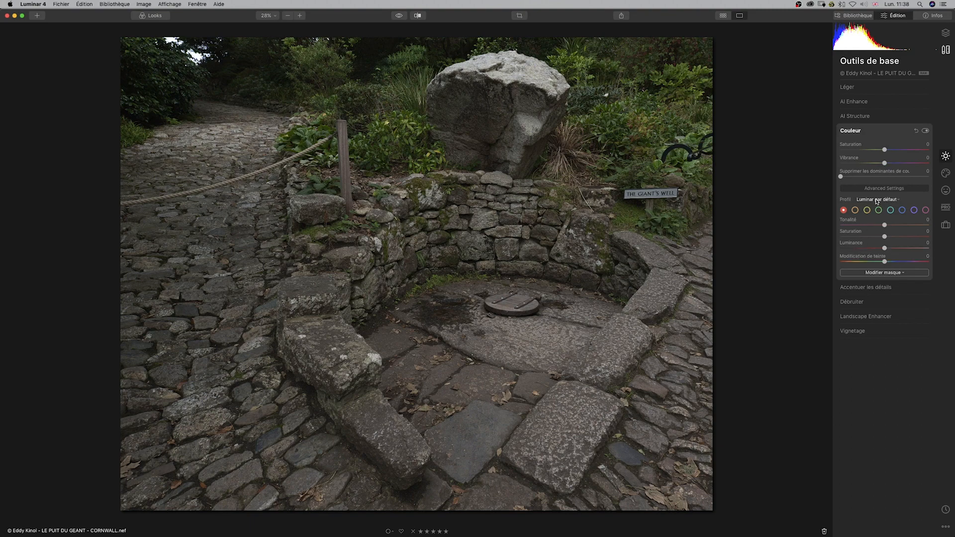
Step: Try the Camera Flat colour profile with Hautes lum. at -66 and Ombres at 51
{"action": "left_click", "coordinate": [882, 202]}
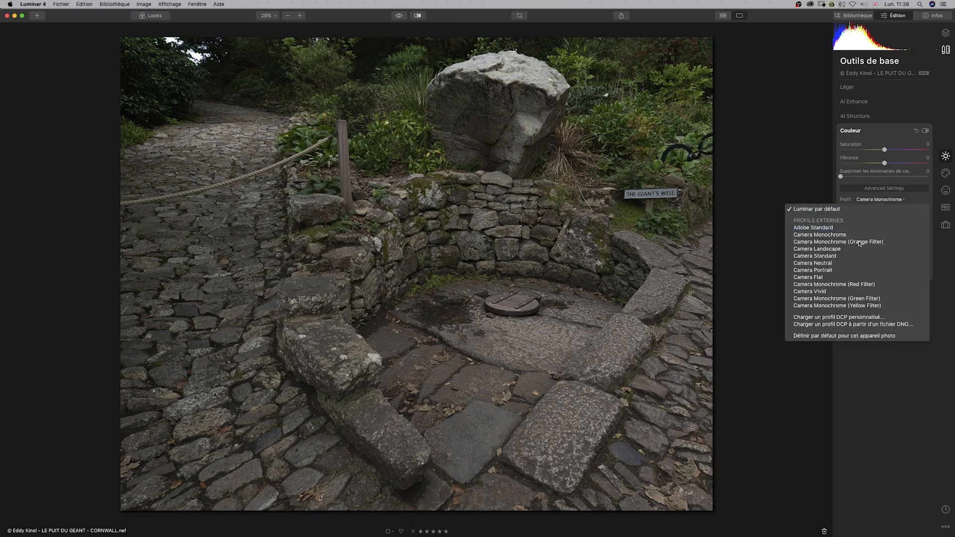
{"action": "left_click", "coordinate": [840, 271]}
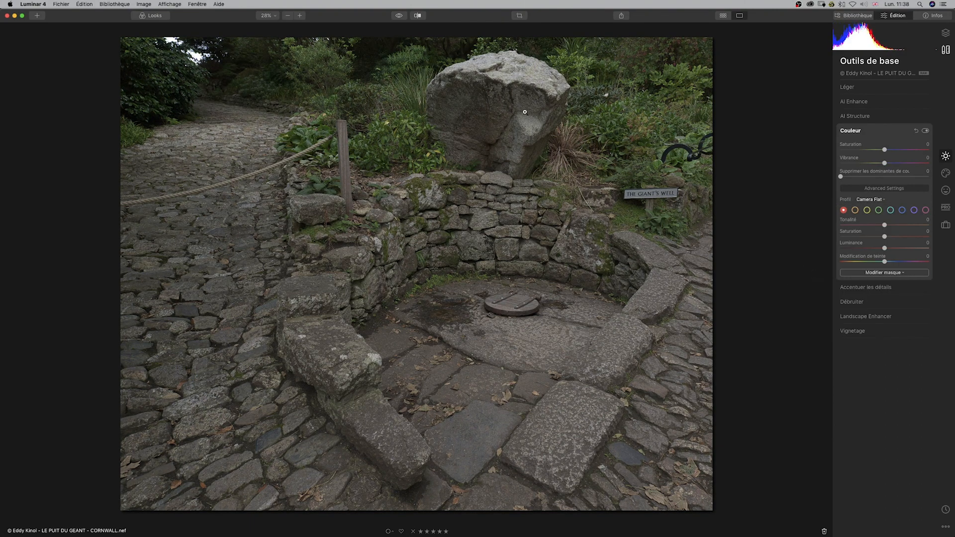
{"action": "left_click", "coordinate": [850, 88]}
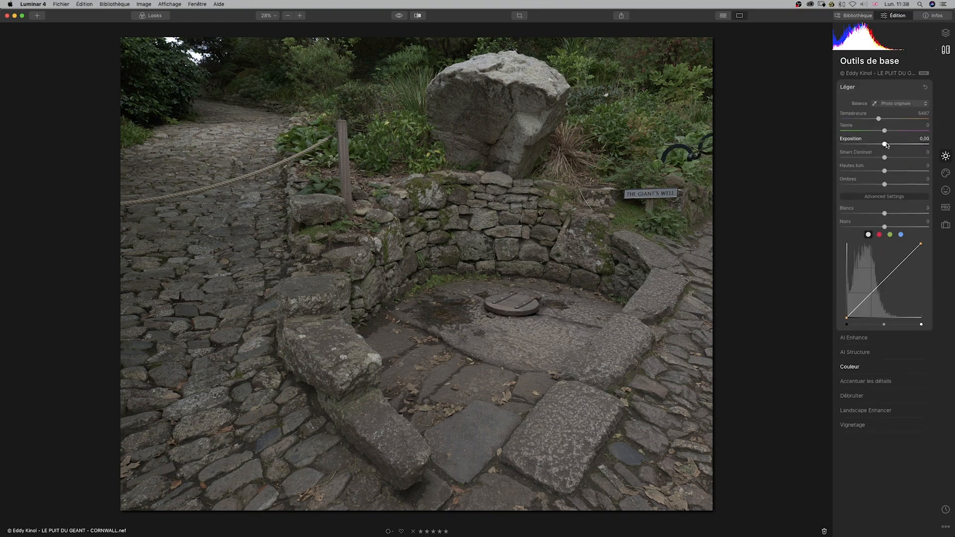
{"action": "left_click_drag", "start_coordinate": [886, 145], "coordinate": [892, 148]}
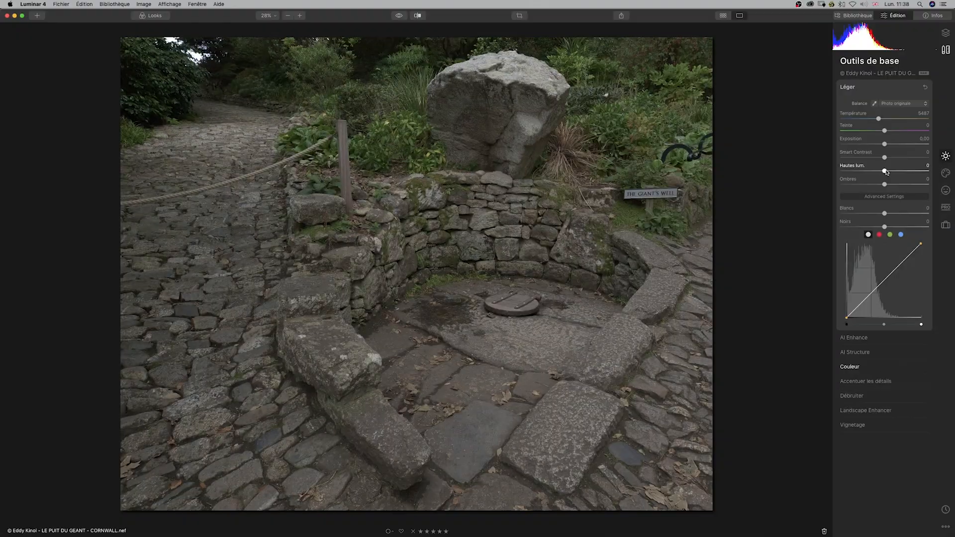
{"action": "left_click_drag", "start_coordinate": [885, 171], "coordinate": [855, 170]}
{"action": "left_click_drag", "start_coordinate": [884, 184], "coordinate": [907, 184]}
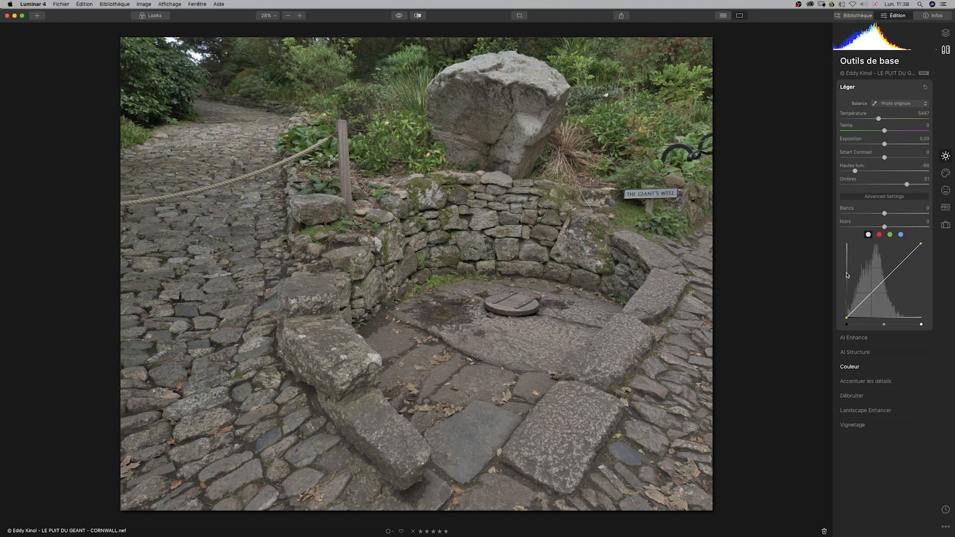
Step: Reset Ombres and Hautes lum. to 0 and restore the Luminar par défaut colour profile
{"action": "double_click", "coordinate": [907, 184]}
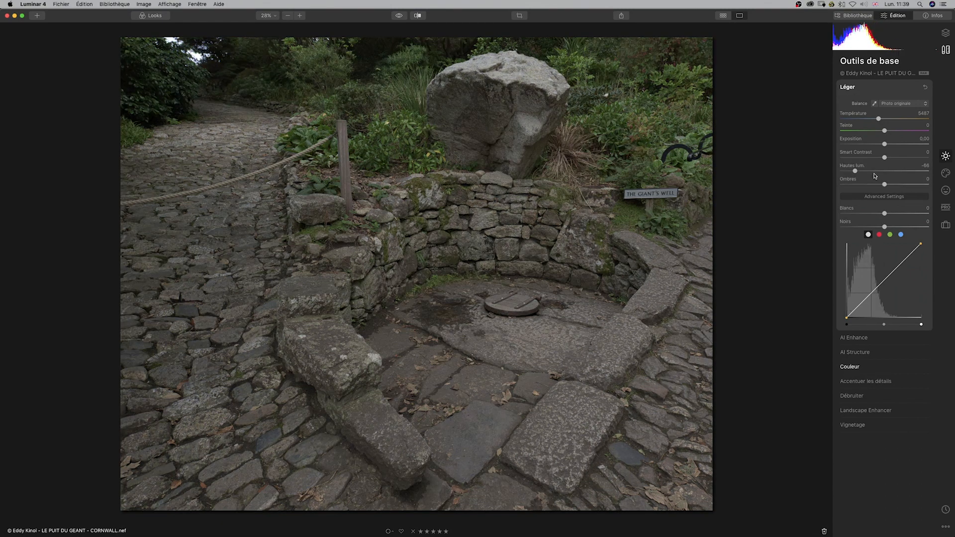
{"action": "double_click", "coordinate": [855, 171]}
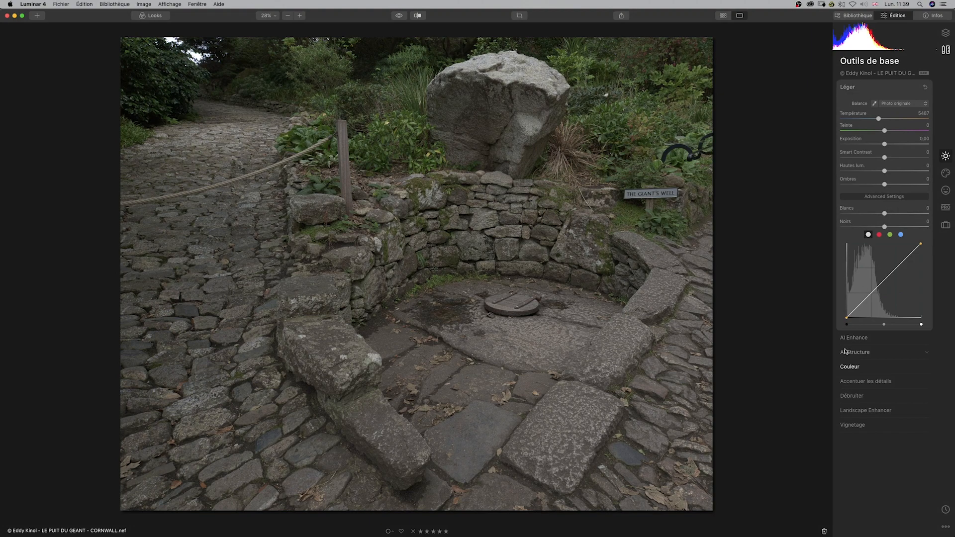
{"action": "left_click", "coordinate": [854, 367]}
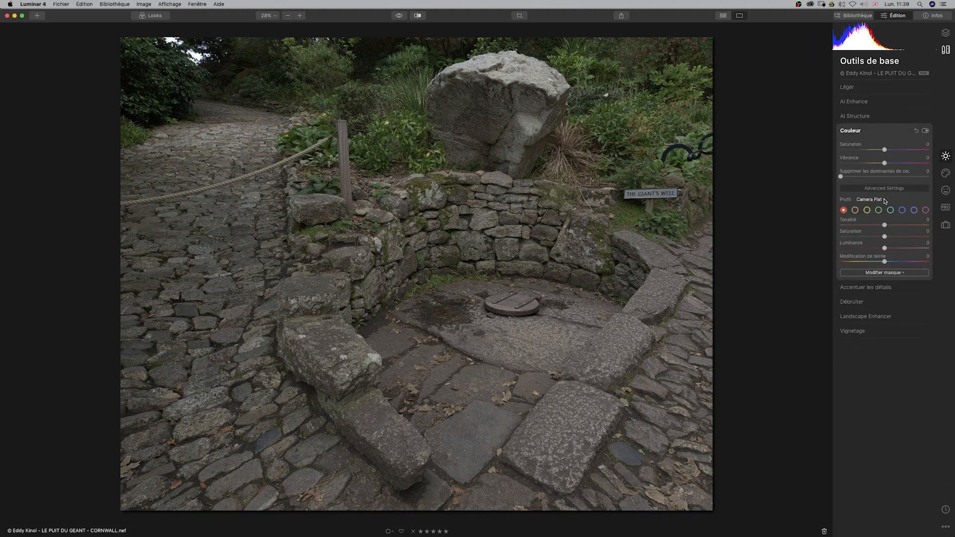
{"action": "left_click", "coordinate": [885, 200]}
{"action": "left_click", "coordinate": [841, 211]}
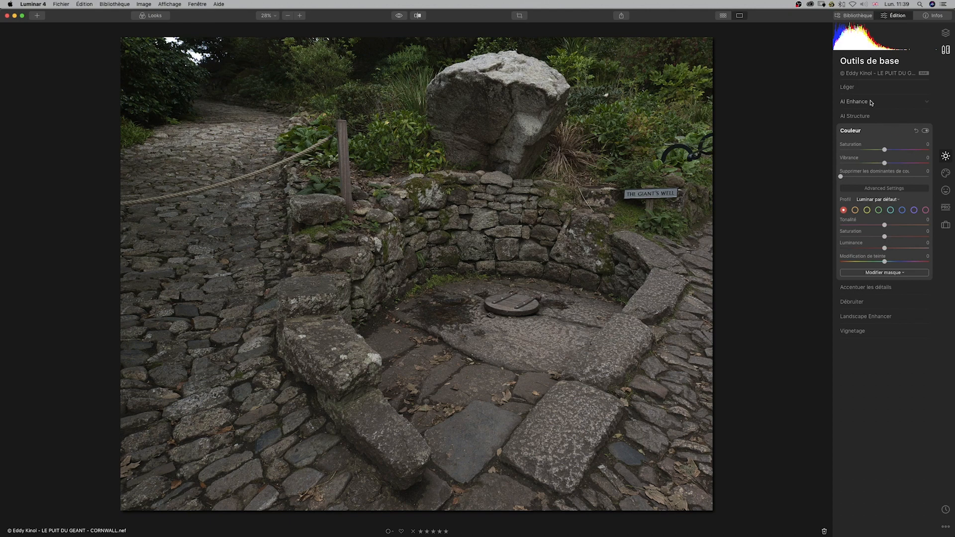
Step: Set Hautes lum. to -45 and Ombres to 35, and apply the Camera Flat colour profile
{"action": "left_click", "coordinate": [854, 87]}
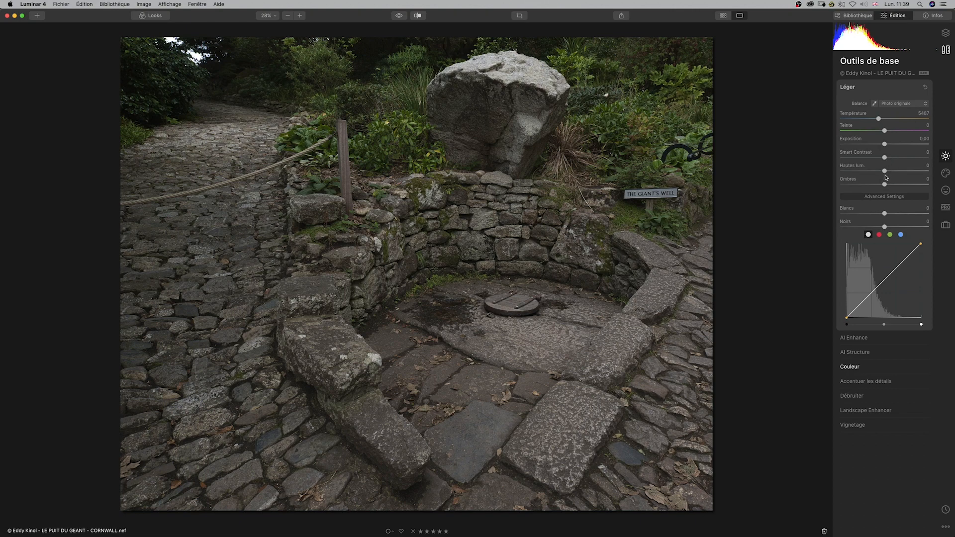
{"action": "left_click_drag", "start_coordinate": [884, 173], "coordinate": [900, 186]}
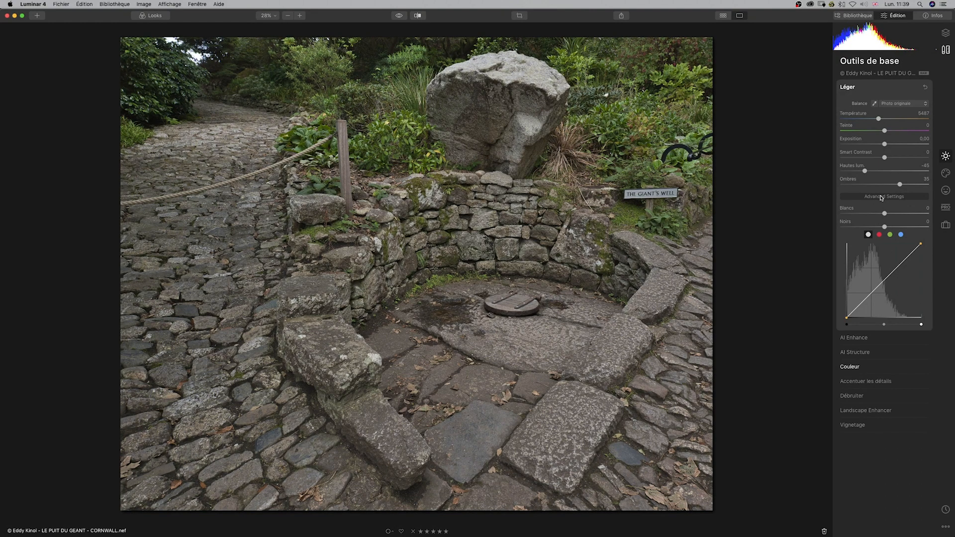
{"action": "left_click", "coordinate": [852, 367]}
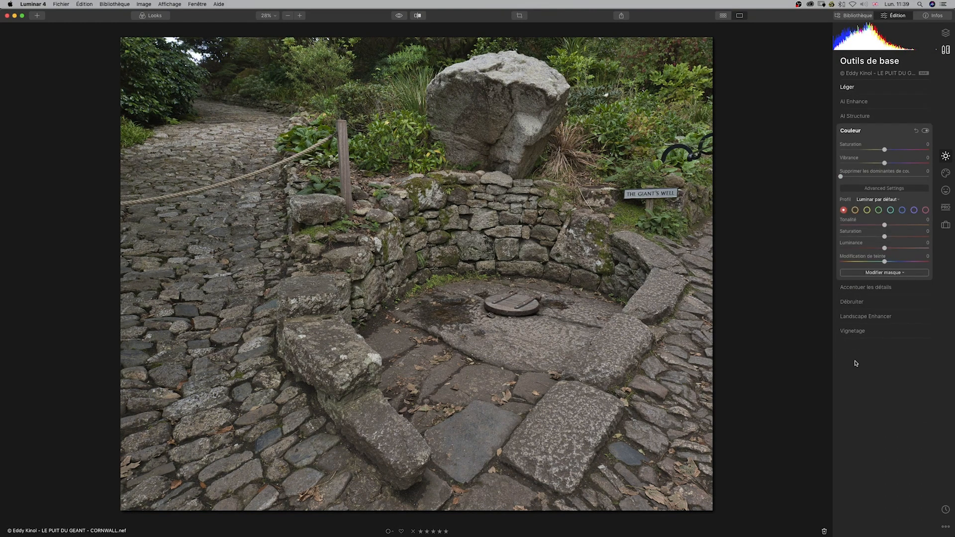
{"action": "left_click", "coordinate": [894, 200]}
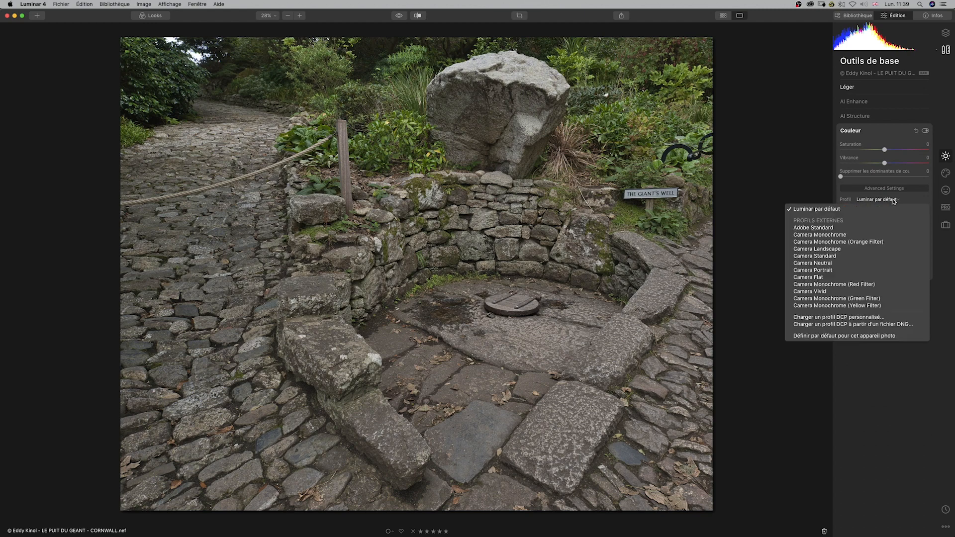
{"action": "left_click", "coordinate": [818, 277]}
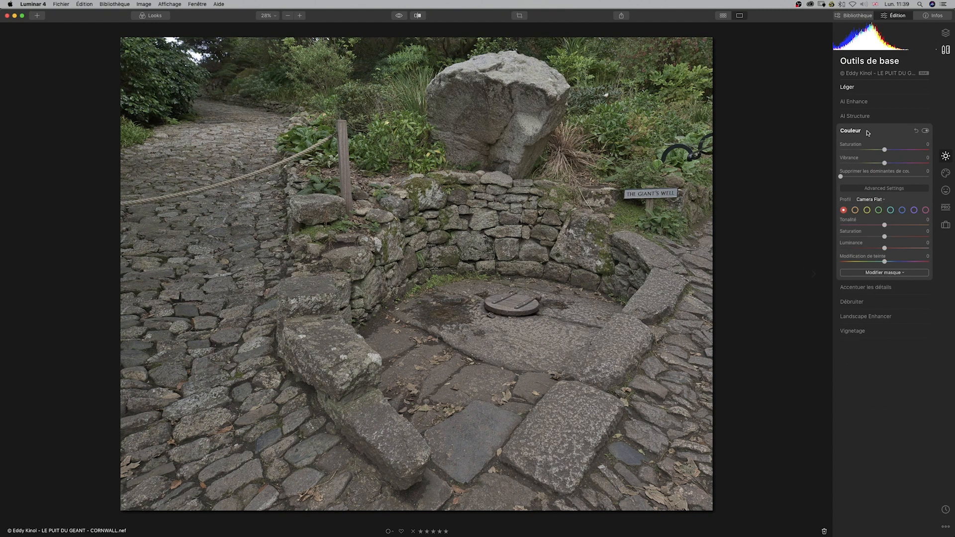
Step: Set Hautes lum. to -73, Ombres to 59, Blancs to 25, Noirs to -42 and Smart Contrast to 15
{"action": "left_click", "coordinate": [854, 88]}
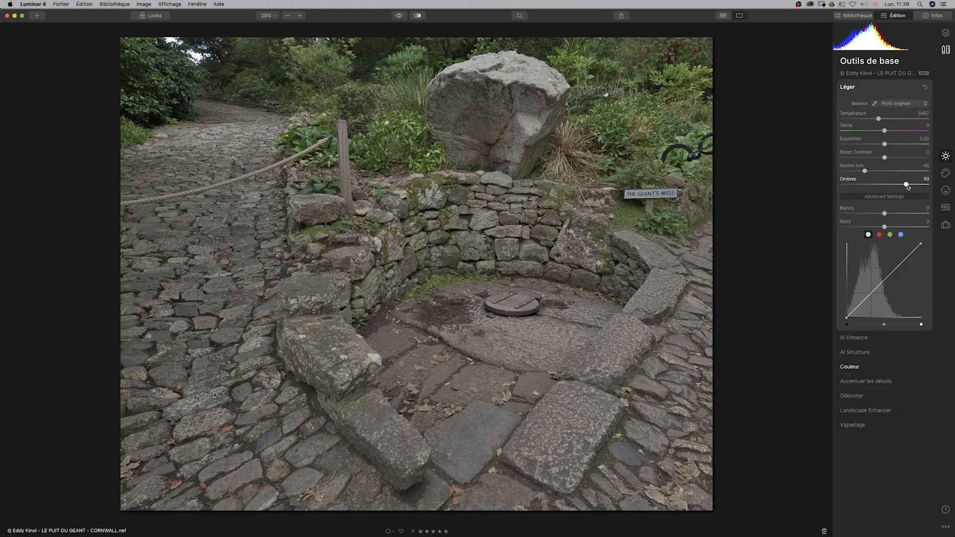
{"action": "left_click_drag", "start_coordinate": [908, 187], "coordinate": [913, 189]}
{"action": "left_click_drag", "start_coordinate": [865, 170], "coordinate": [852, 171]}
{"action": "left_click_drag", "start_coordinate": [884, 213], "coordinate": [856, 226]}
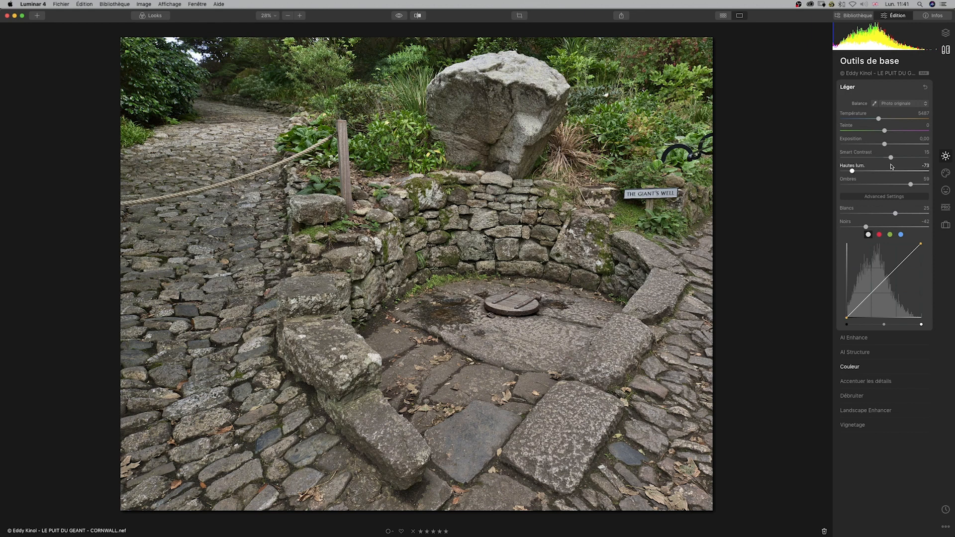
Step: Reset all the Léger and Couleur adjustments to their defaults
{"action": "left_click", "coordinate": [925, 89]}
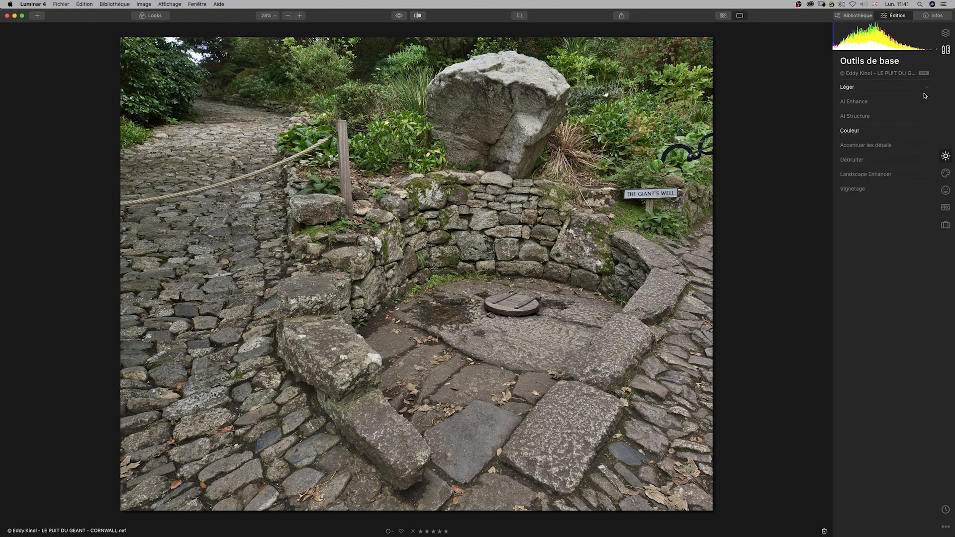
{"action": "left_click", "coordinate": [928, 89]}
{"action": "left_click", "coordinate": [925, 88]}
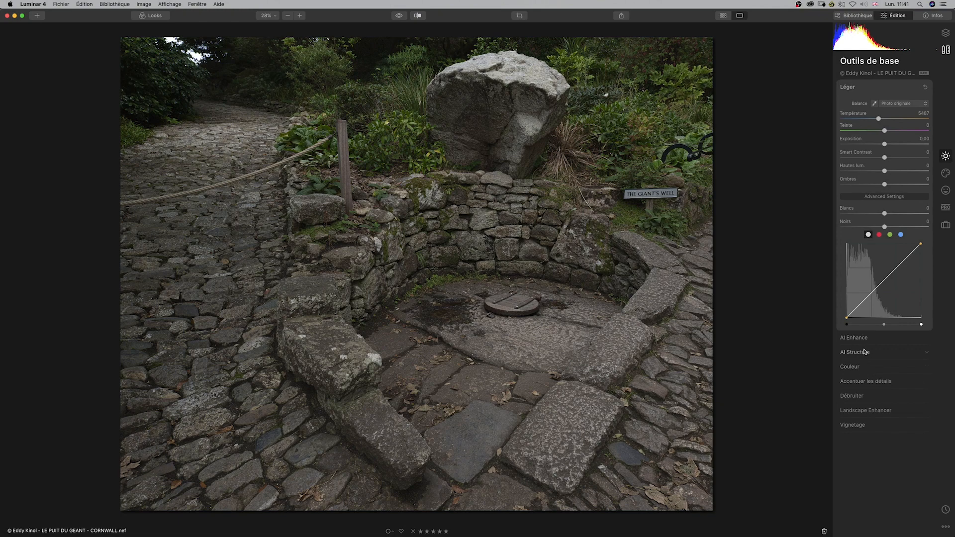
{"action": "left_click", "coordinate": [855, 367]}
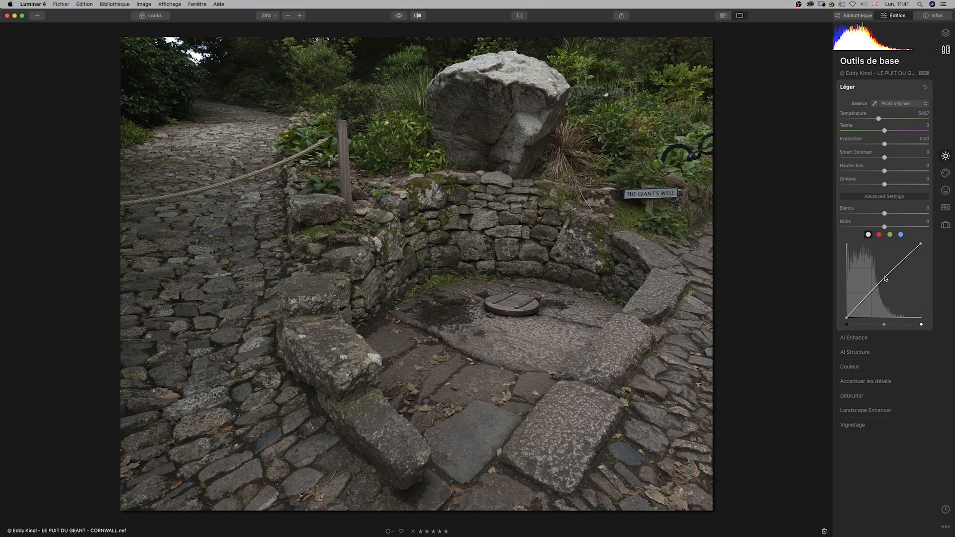
Step: Raise the midtones of the RGB tone curve, adjust a second point in the shadows and compare with the original photo
{"action": "left_click_drag", "start_coordinate": [884, 278], "coordinate": [879, 270]}
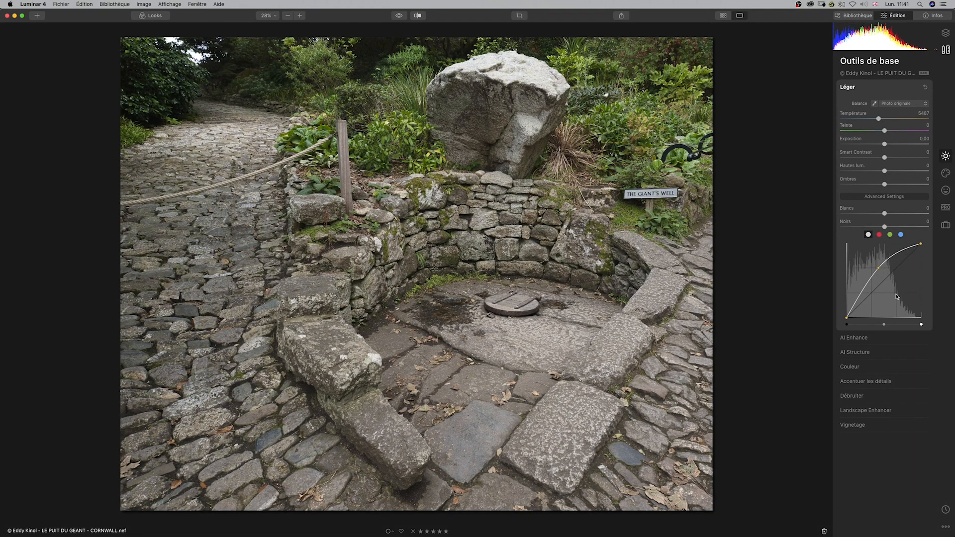
{"action": "left_click_drag", "start_coordinate": [881, 269], "coordinate": [881, 267]}
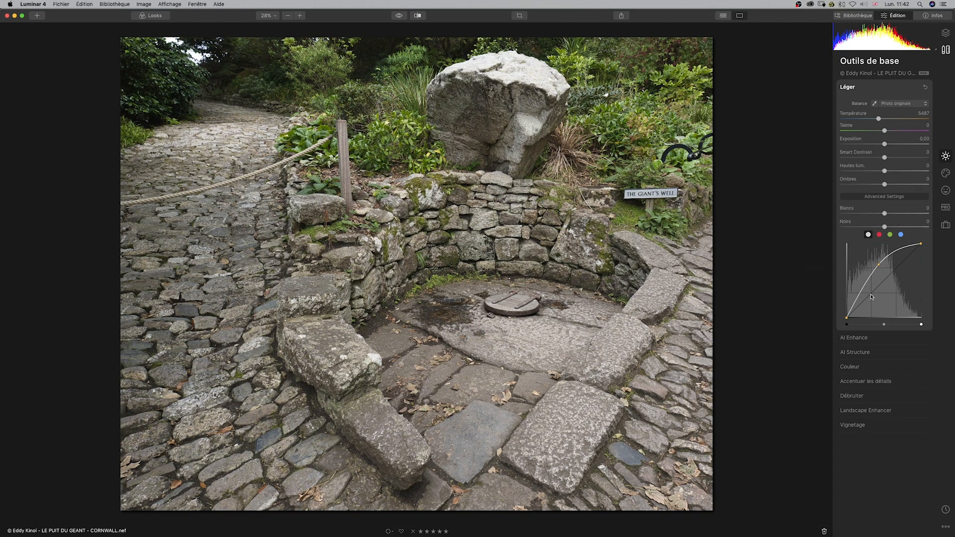
{"action": "left_click_drag", "start_coordinate": [864, 287], "coordinate": [866, 297]}
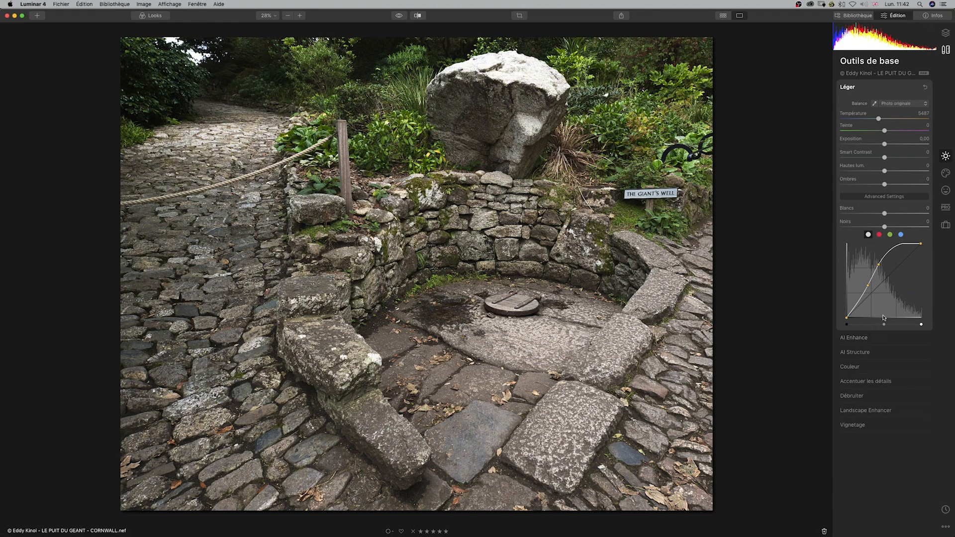
{"action": "mouse_move", "coordinate": [869, 288]}
{"action": "left_mouse_down"}
{"action": "mouse_move", "coordinate": [863, 268]}
{"action": "mouse_move", "coordinate": [863, 291]}
{"action": "left_mouse_up"}
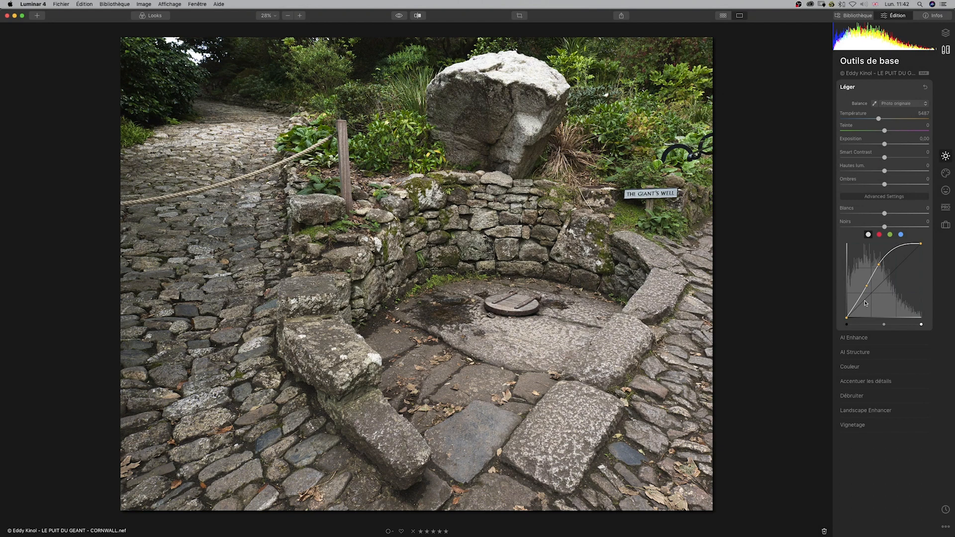
{"action": "left_click", "coordinate": [398, 16]}
Step: Lower the curve's midtone point slightly, then try a faded look by raising the black point and slightly lowering the white point
{"action": "left_click_drag", "start_coordinate": [880, 265], "coordinate": [882, 270]}
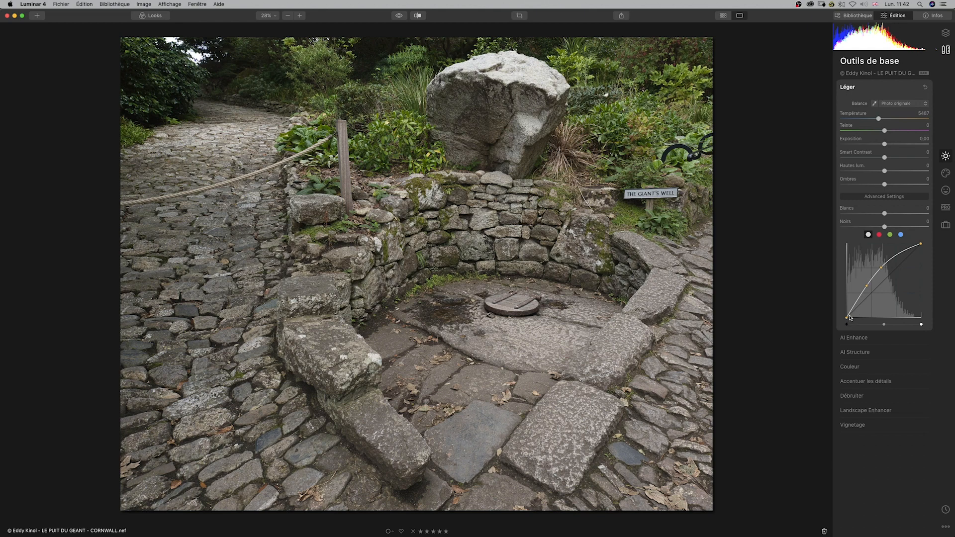
{"action": "left_click_drag", "start_coordinate": [847, 318], "coordinate": [844, 305]}
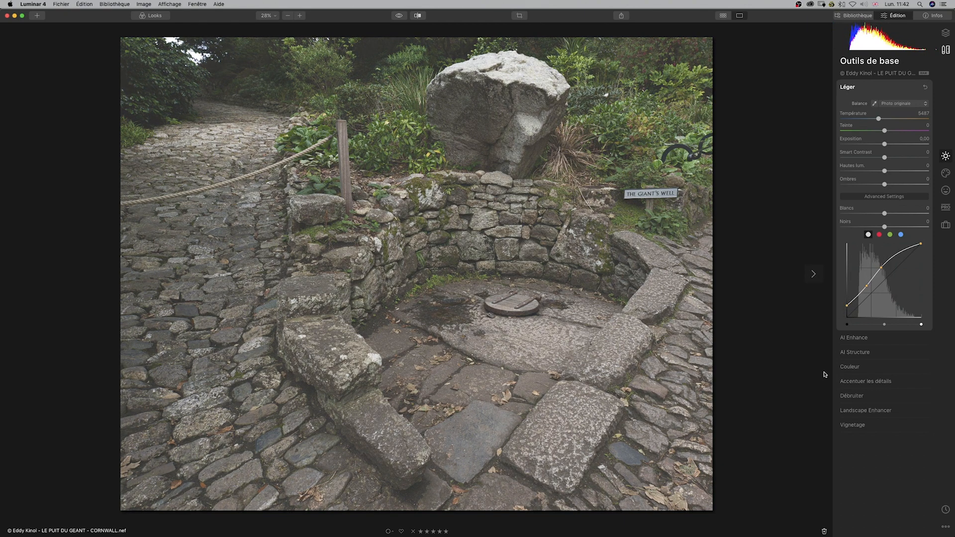
{"action": "left_click_drag", "start_coordinate": [847, 308], "coordinate": [846, 312]}
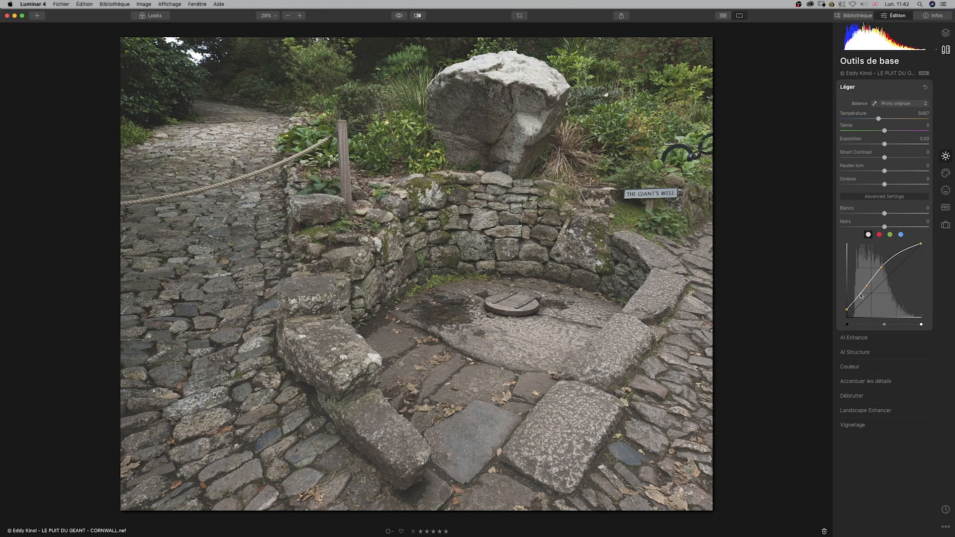
{"action": "mouse_move", "coordinate": [921, 245]}
{"action": "left_mouse_down"}
{"action": "mouse_move", "coordinate": [922, 264]}
{"action": "mouse_move", "coordinate": [920, 250]}
{"action": "left_mouse_up"}
{"action": "left_click_drag", "start_coordinate": [848, 312], "coordinate": [841, 305]}
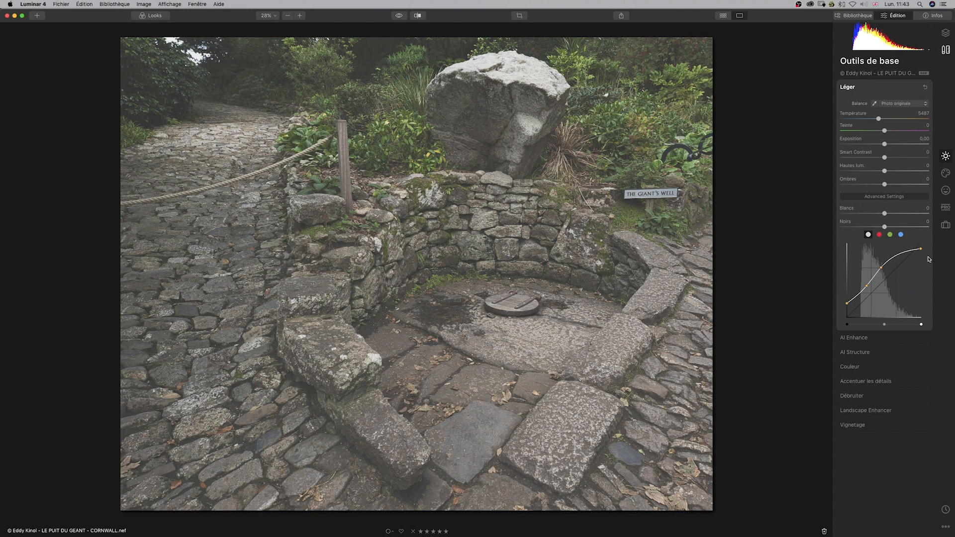
Step: Try pulling the curve's white point far down to darken the highlights, and return it to maximum
{"action": "left_click_drag", "start_coordinate": [921, 248], "coordinate": [919, 295]}
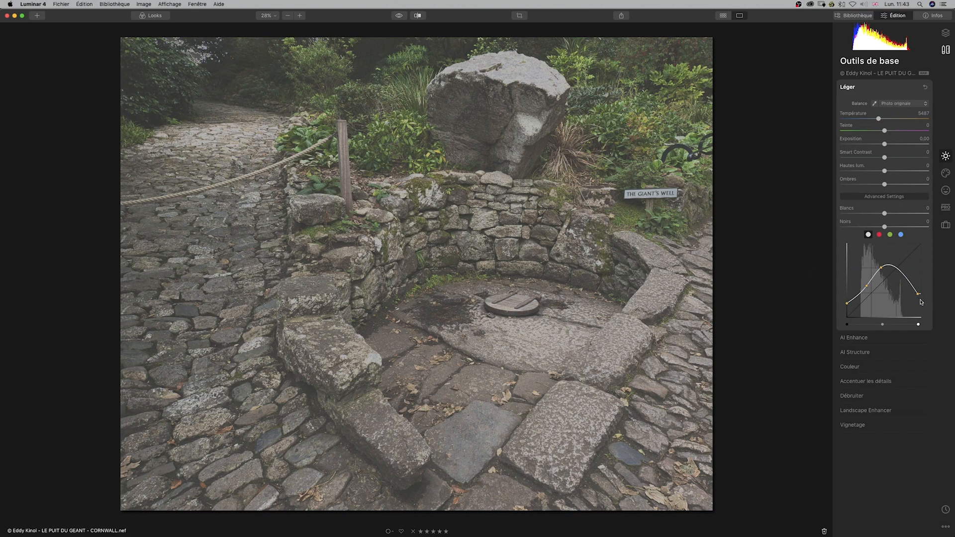
{"action": "left_click_drag", "start_coordinate": [919, 294], "coordinate": [921, 296]}
{"action": "left_click_drag", "start_coordinate": [922, 298], "coordinate": [922, 244]}
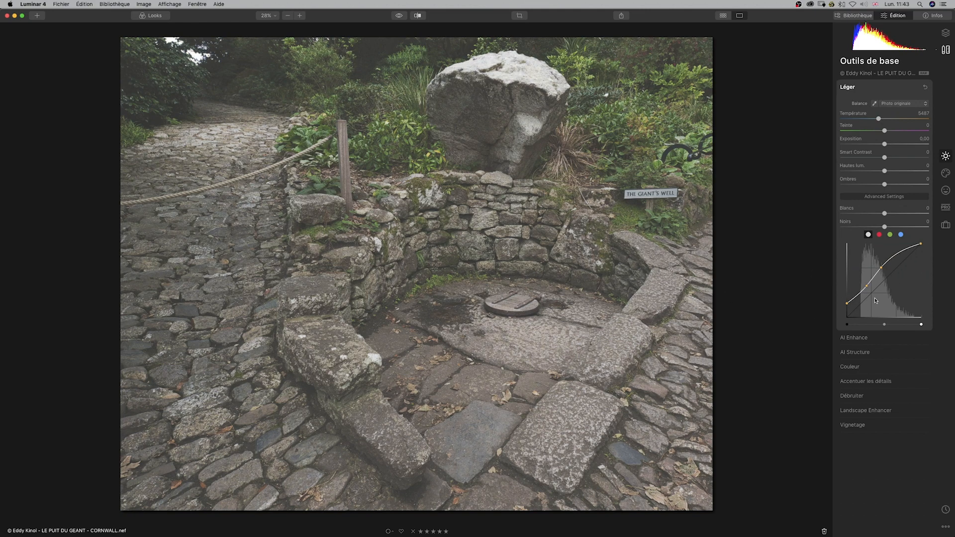
Step: Move the curve's black point inward along the base to deepen the blacks, and try moving the white point inward and back
{"action": "left_click_drag", "start_coordinate": [847, 306], "coordinate": [855, 323]}
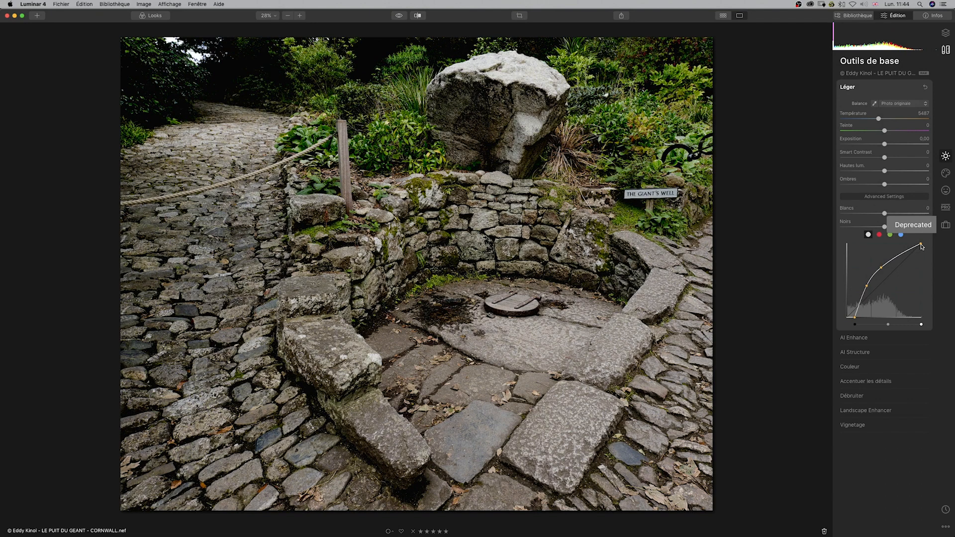
{"action": "mouse_move", "coordinate": [921, 244]}
{"action": "left_mouse_down"}
{"action": "mouse_move", "coordinate": [924, 252]}
{"action": "mouse_move", "coordinate": [899, 236]}
{"action": "mouse_move", "coordinate": [900, 246]}
{"action": "left_mouse_up"}
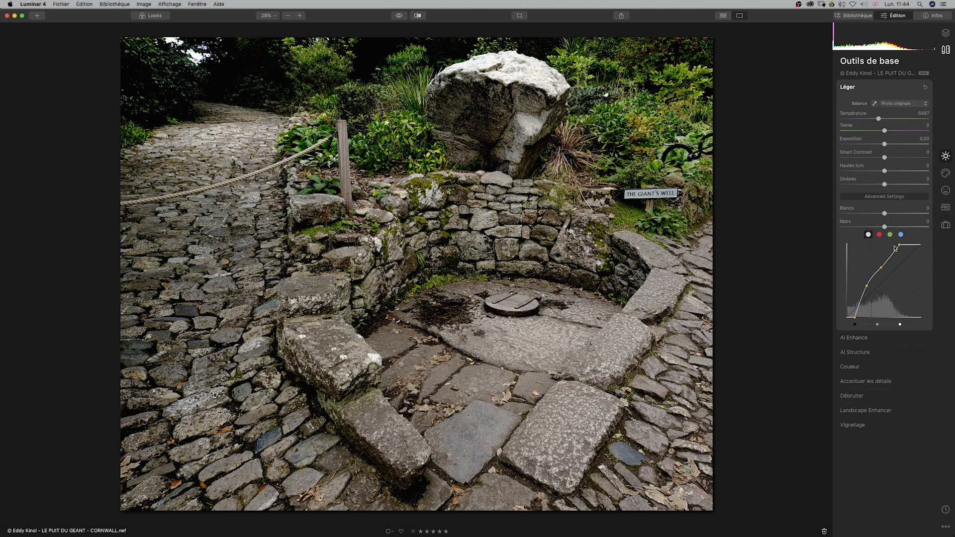
{"action": "left_click_drag", "start_coordinate": [901, 246], "coordinate": [920, 244]}
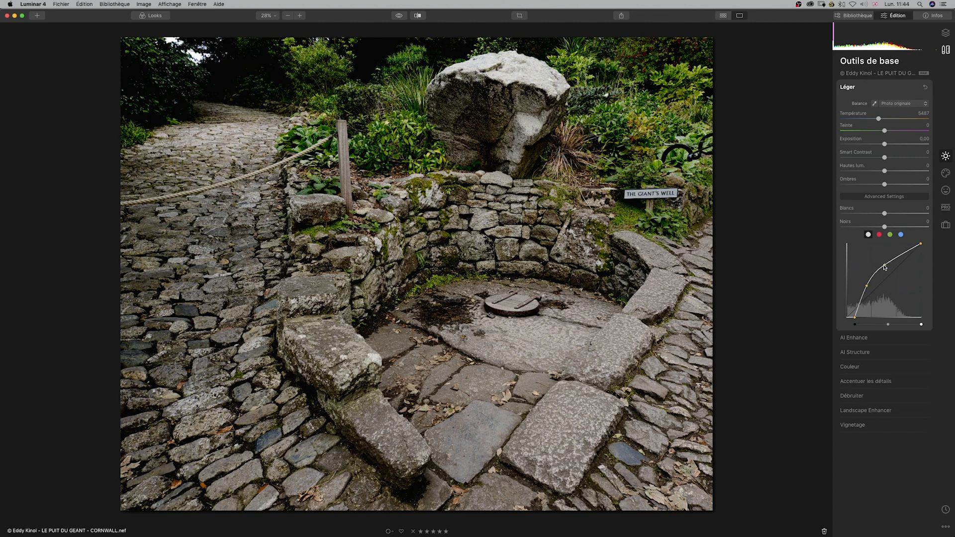
Step: Remove the added tone curve points to restore the straight diagonal, and open the AI Enhance settings
{"action": "left_click_drag", "start_coordinate": [867, 286], "coordinate": [840, 331]}
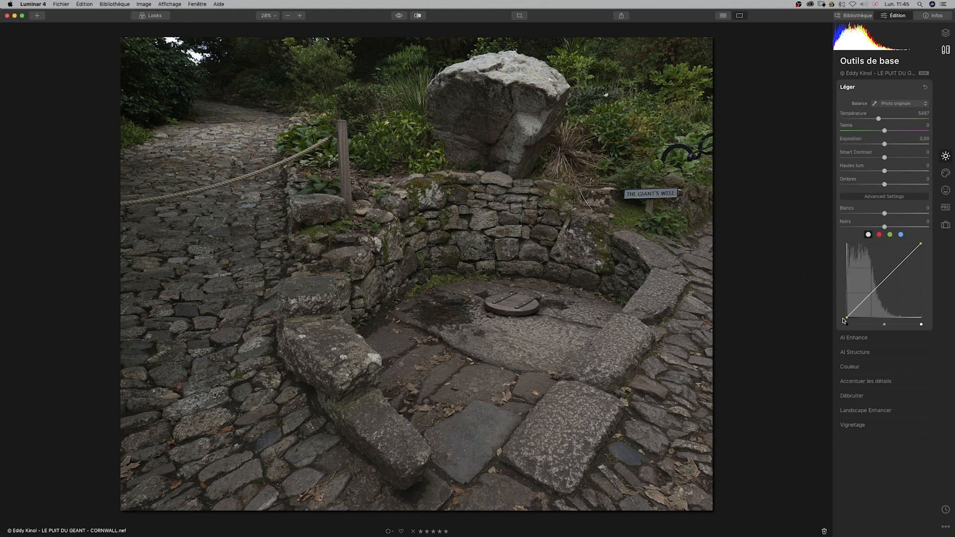
{"action": "left_click", "coordinate": [860, 339]}
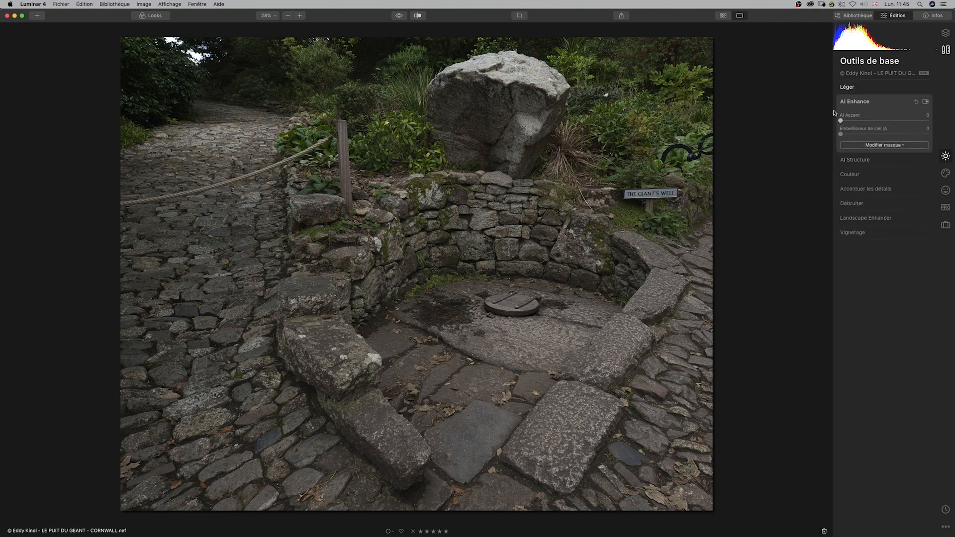